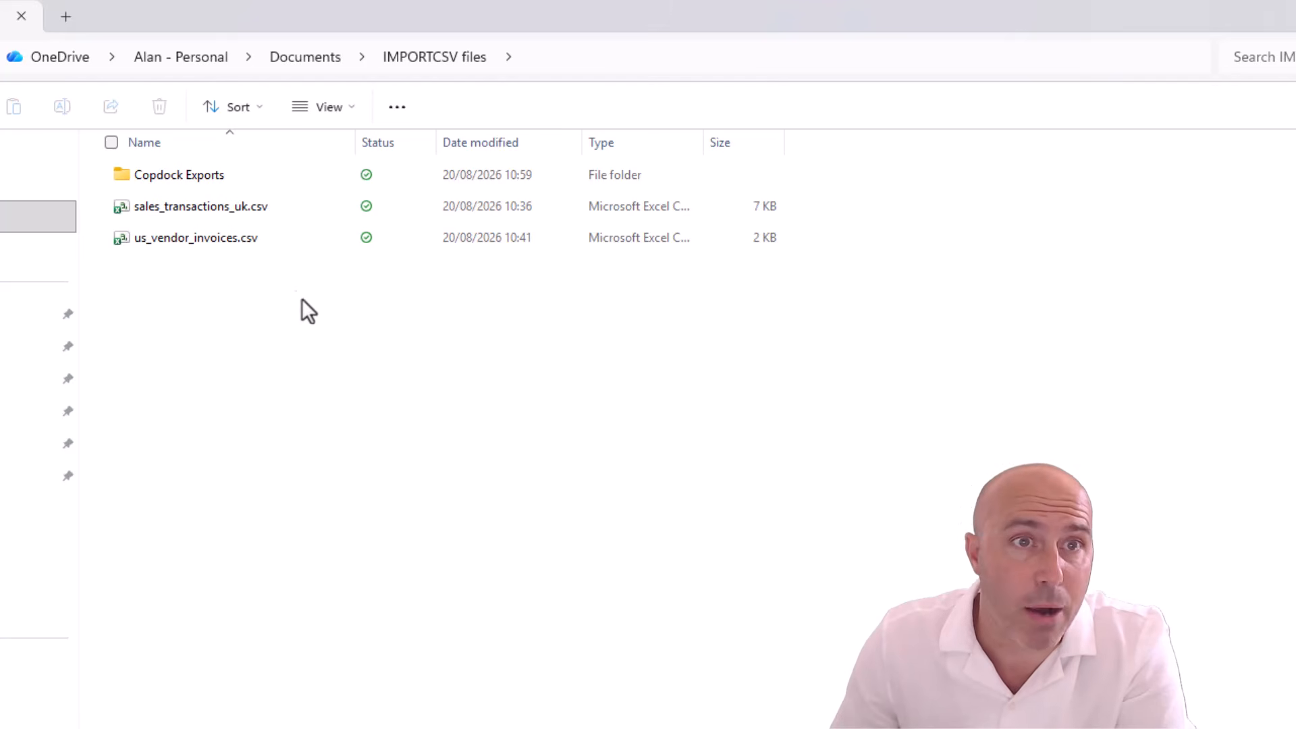
# Step: Copy the full path of sales_transactions_uk.csv in the IMPORTCSV files folder
pyautogui.click(250, 208)
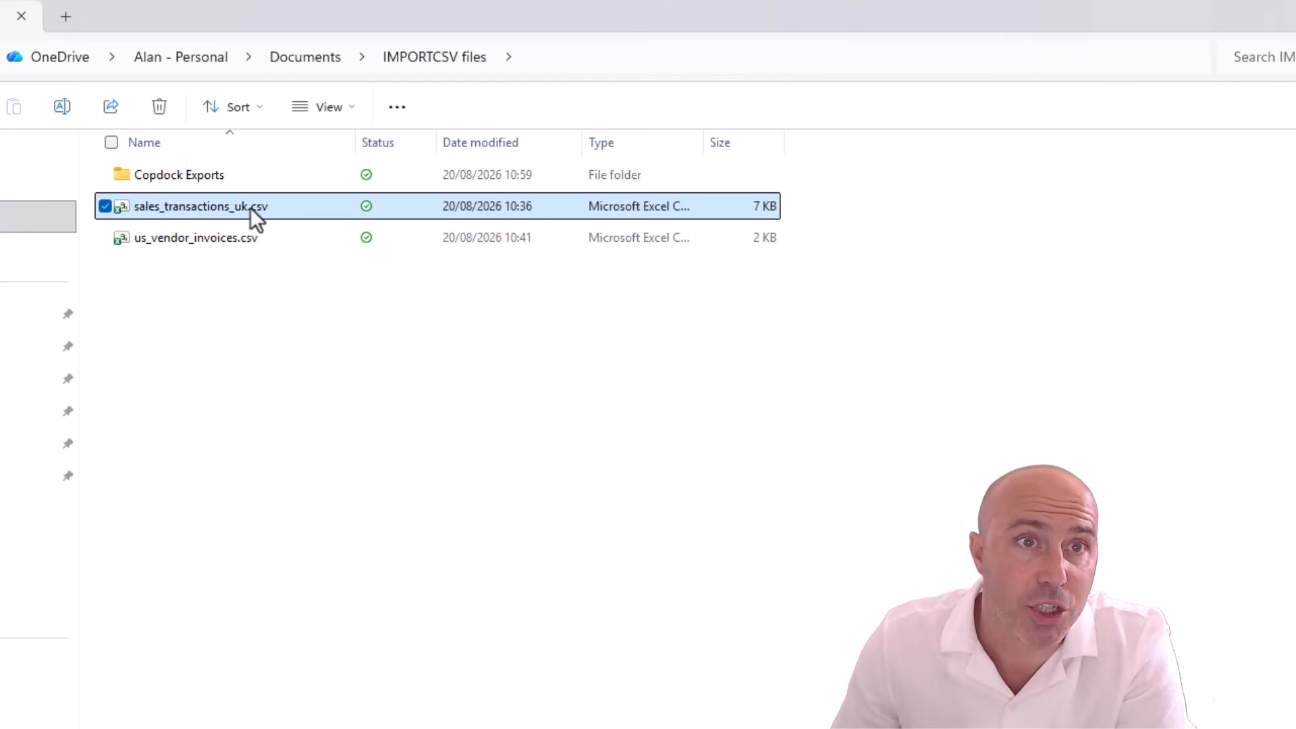
pyautogui.rightClick(249, 208)
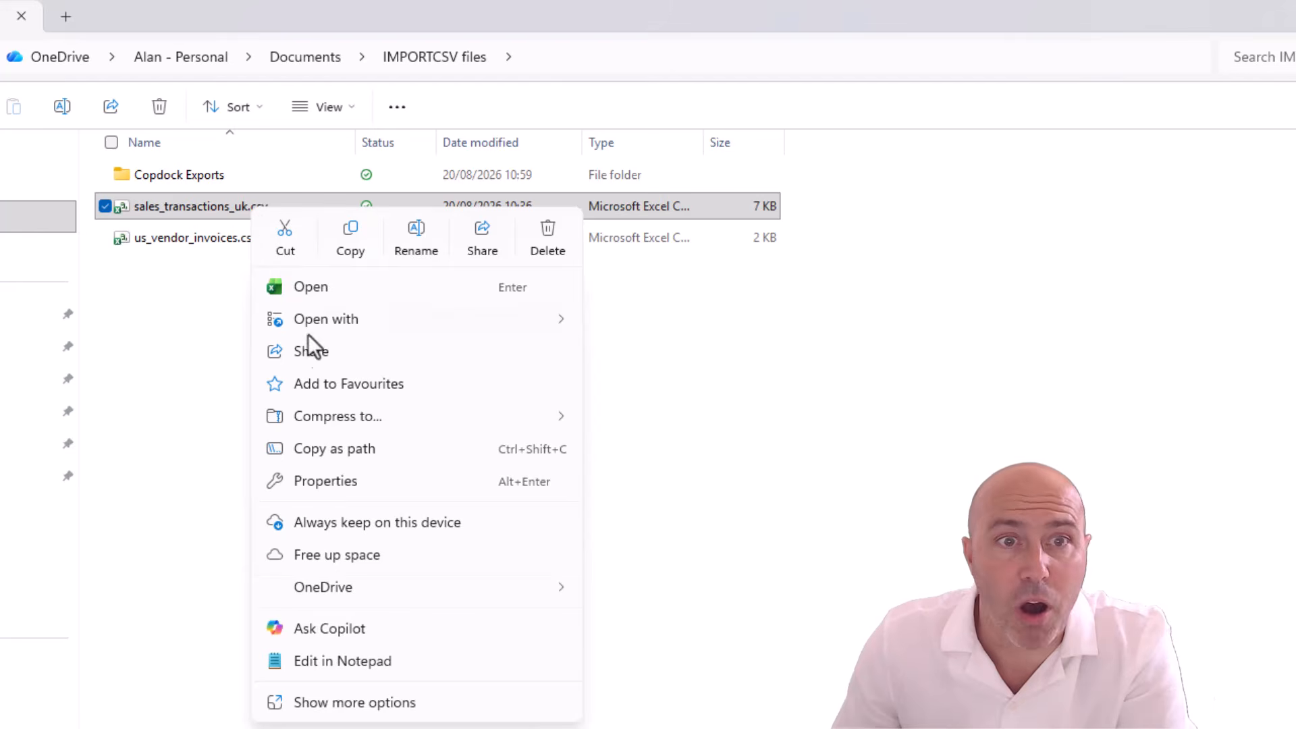
pyautogui.click(357, 451)
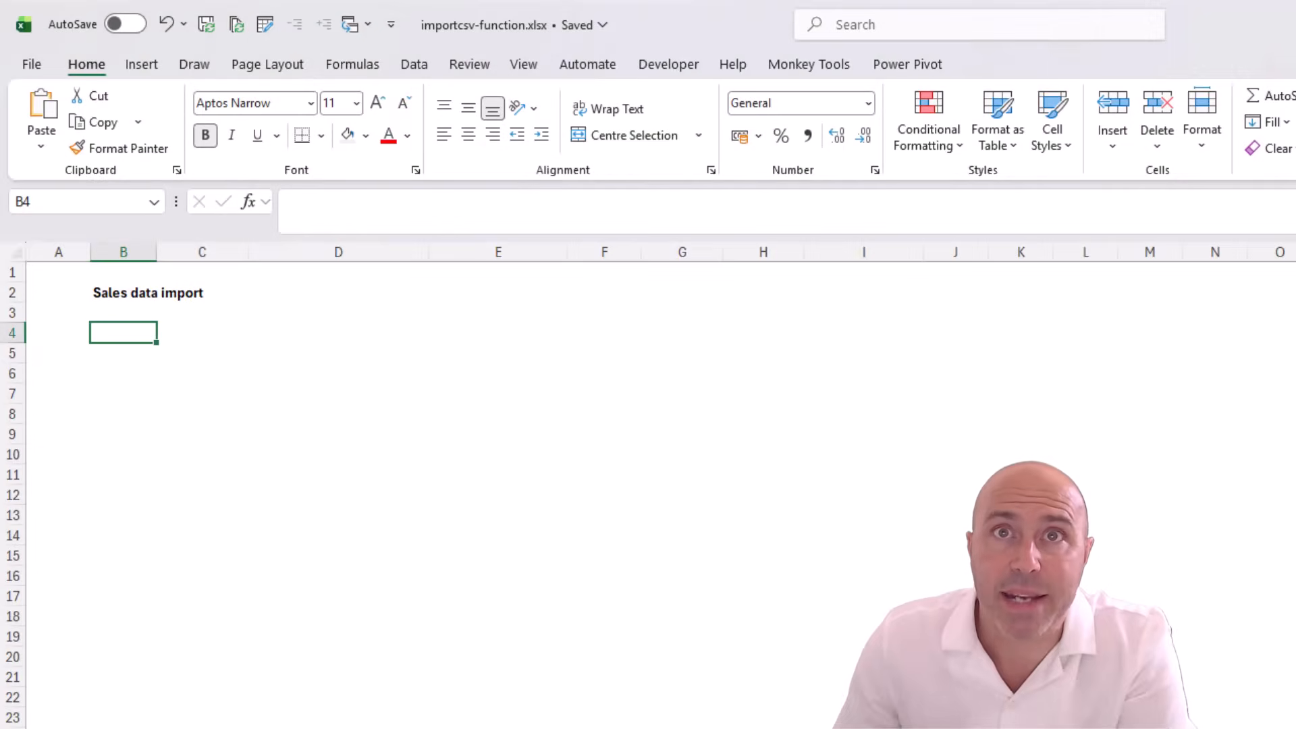
# Step: In importcsv-function.xlsx, enter an IMPORTCSV formula in B4 that uses the copied path of sales_transactions_uk.csv, pasting without active content
pyautogui.write('=')
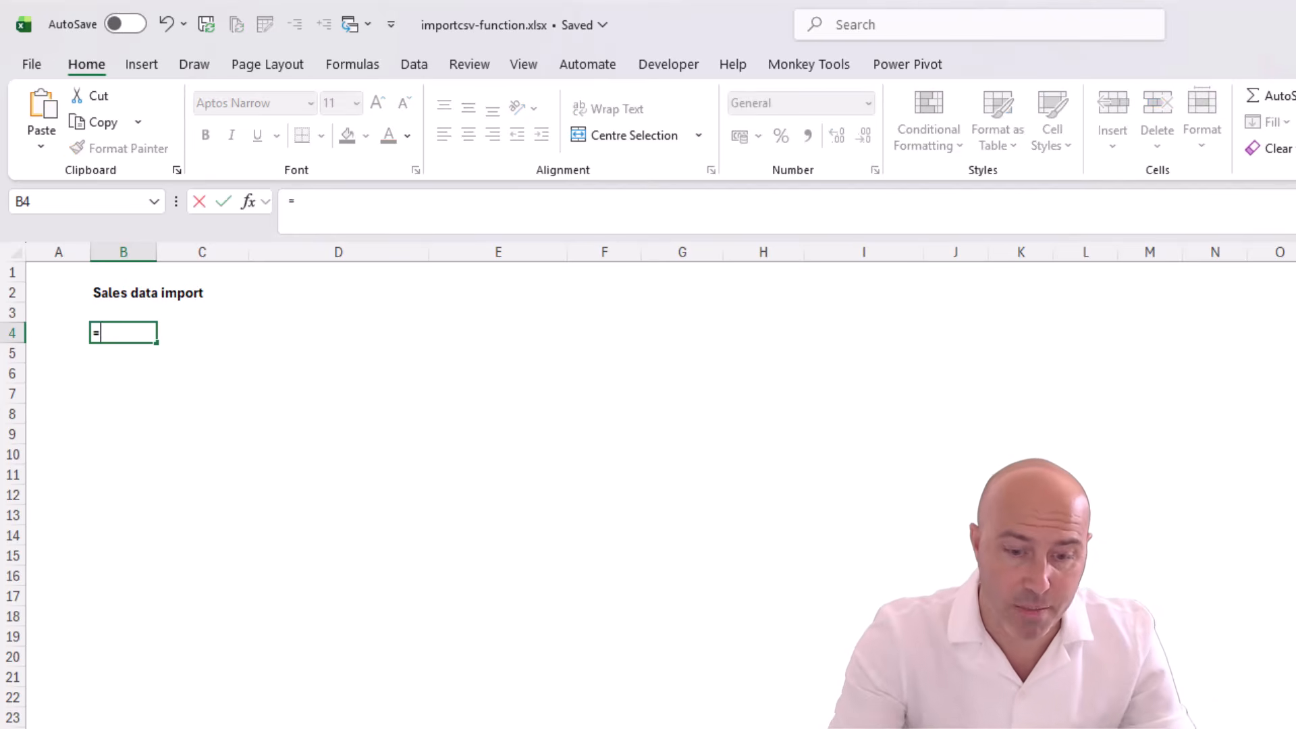
pyautogui.write('impo')
pyautogui.press('Tab')
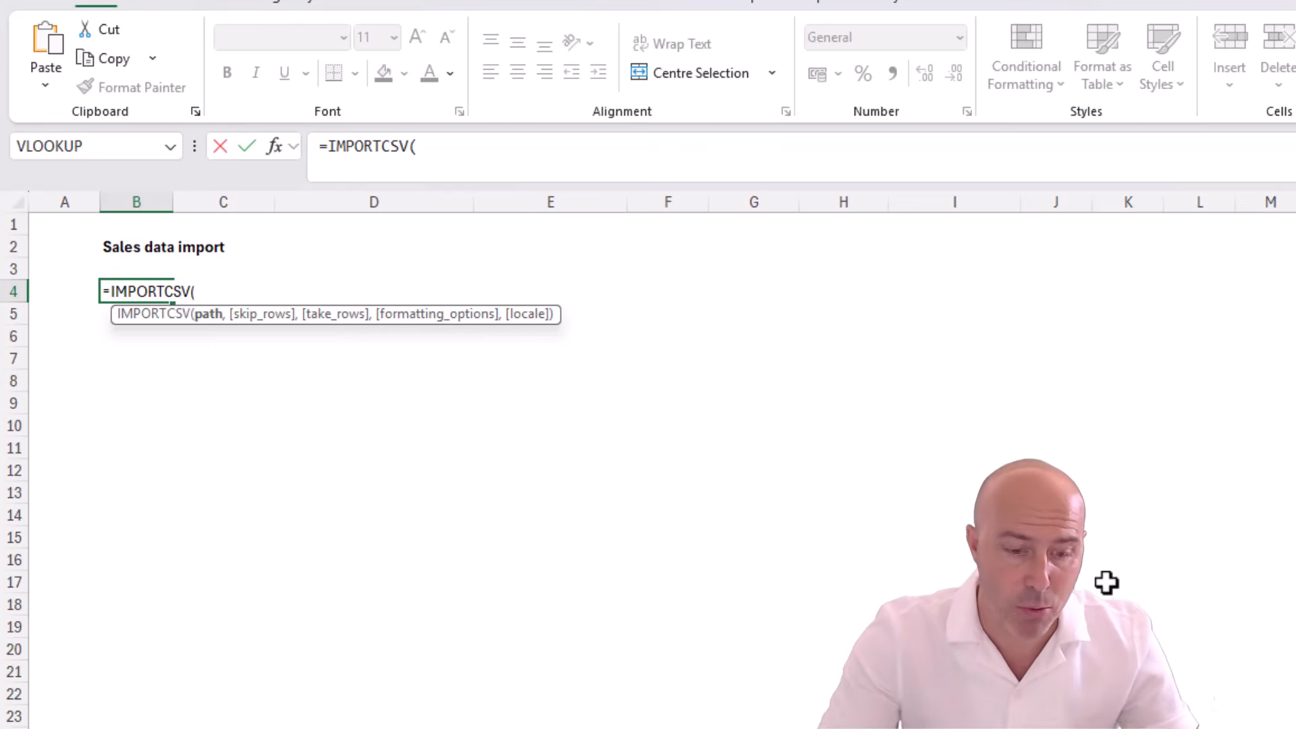
pyautogui.hotkey('ctrl', 'v')
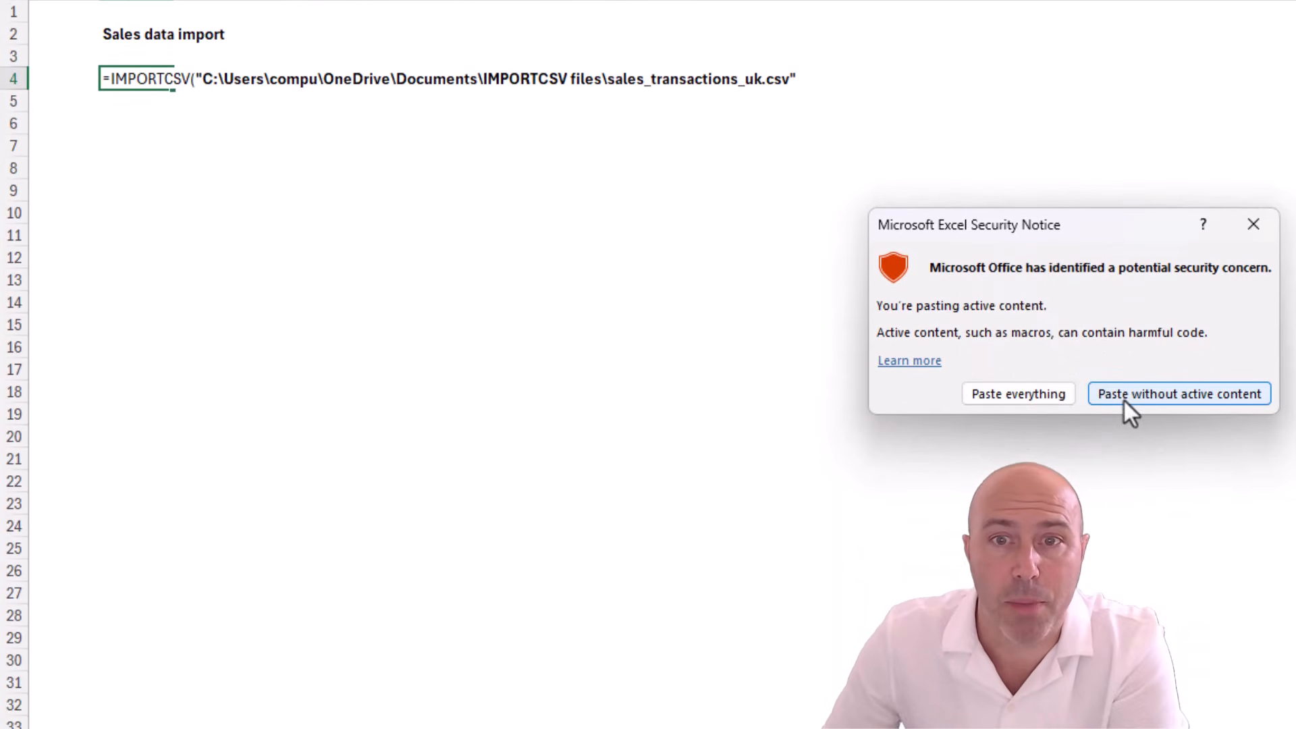
pyautogui.click(1124, 396)
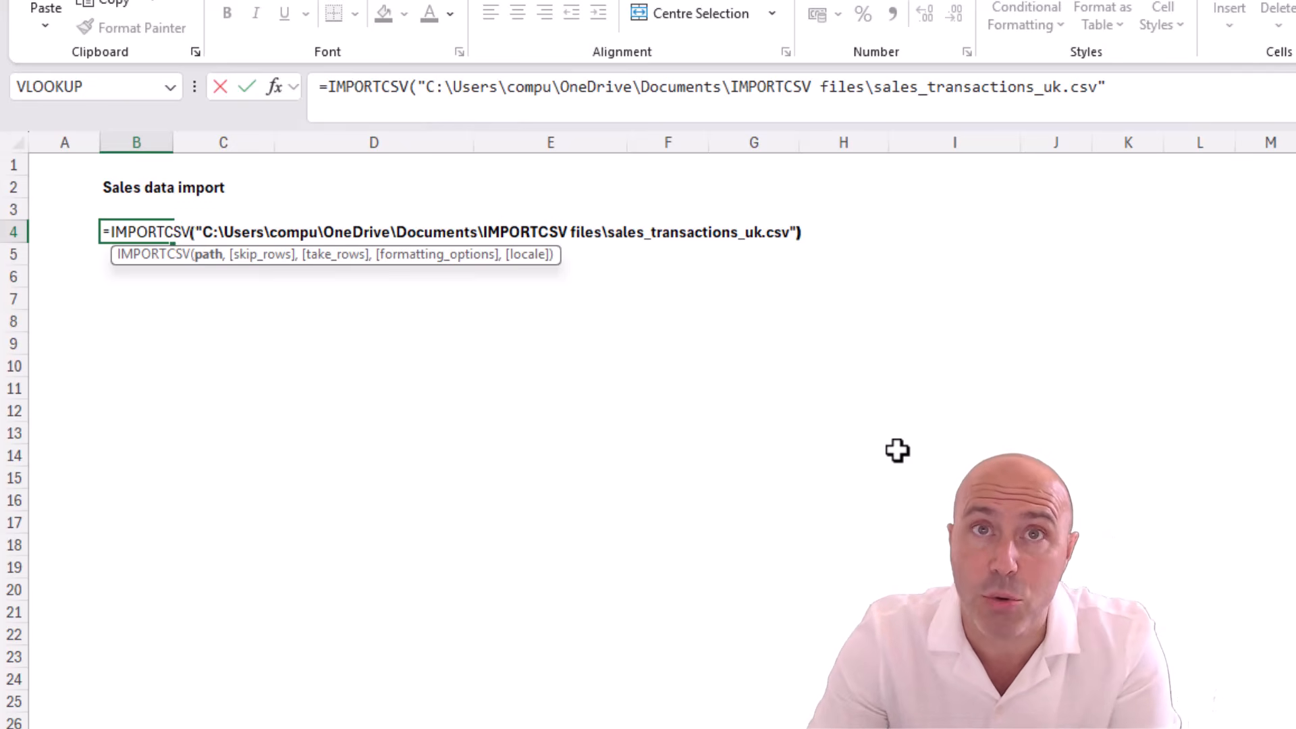
pyautogui.write(')')
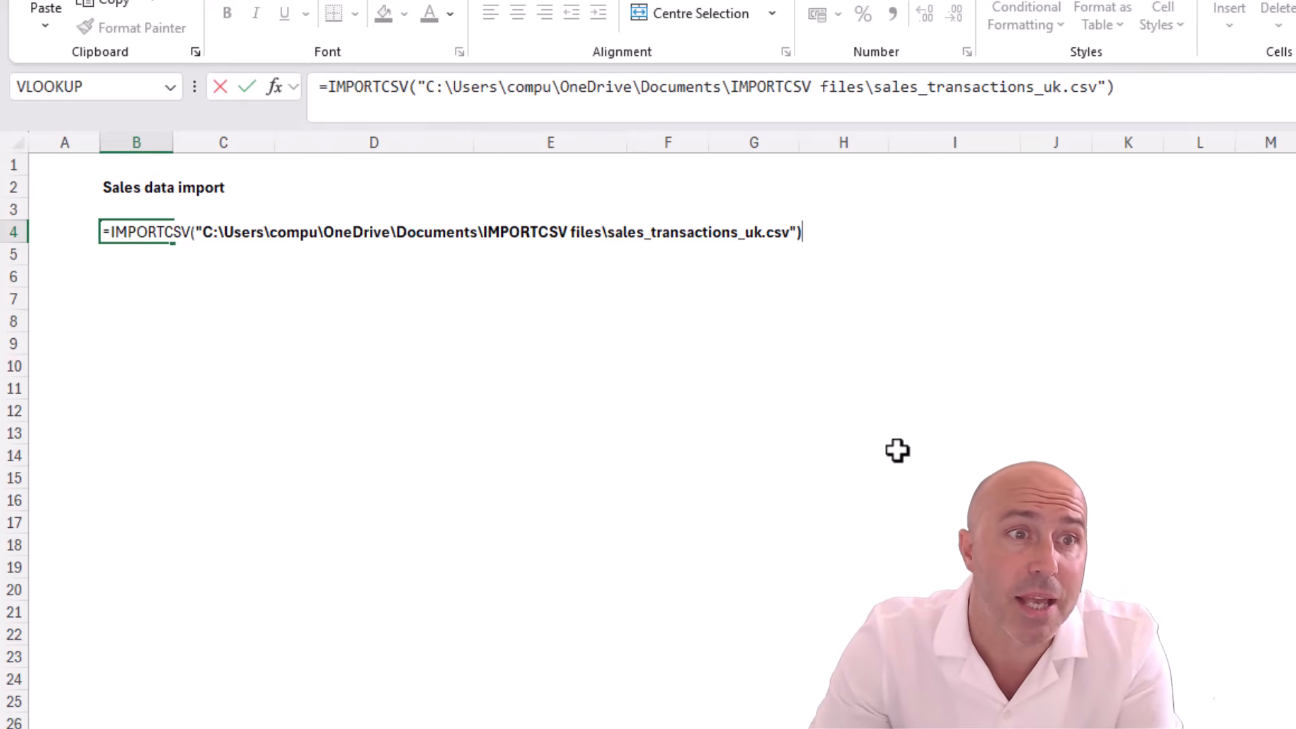
pyautogui.press('Return')
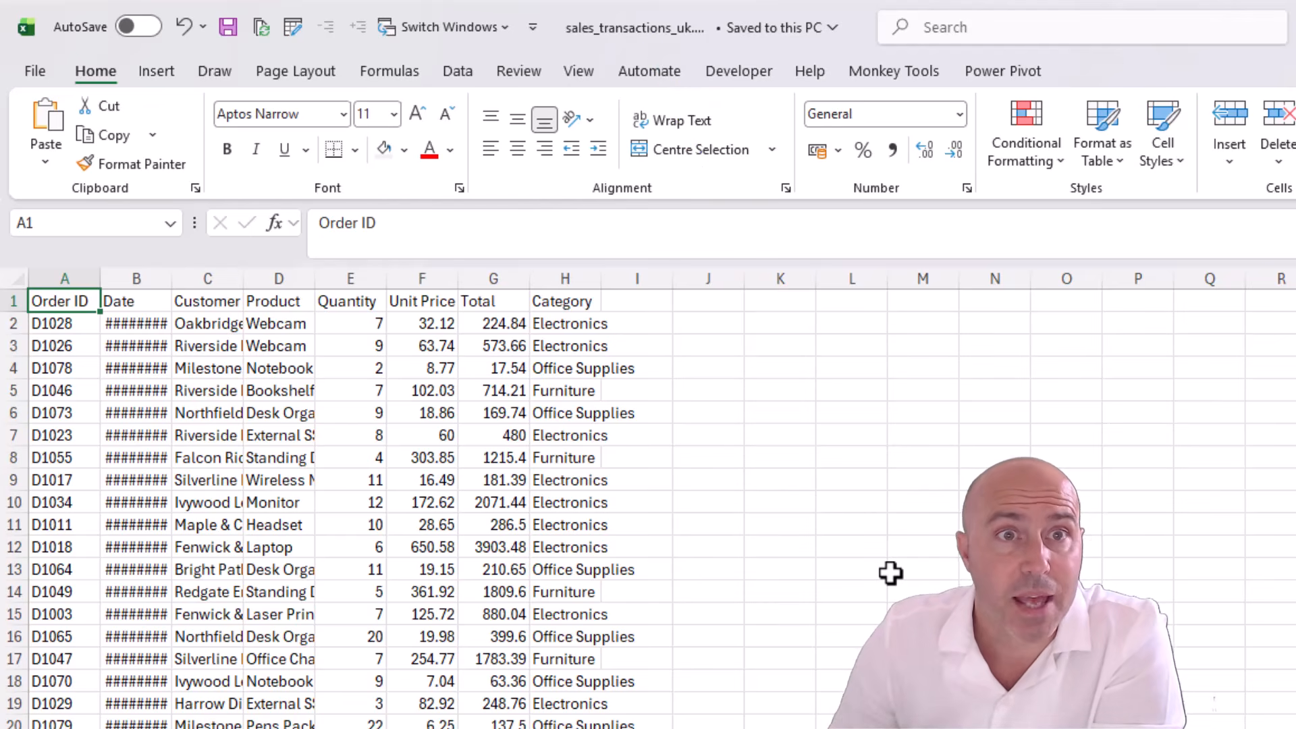
# Step: Change the category in H2 of sales_transactions_uk.csv to Fruit and refresh the imported data in importcsv-function.xlsx
pyautogui.click(600, 329)
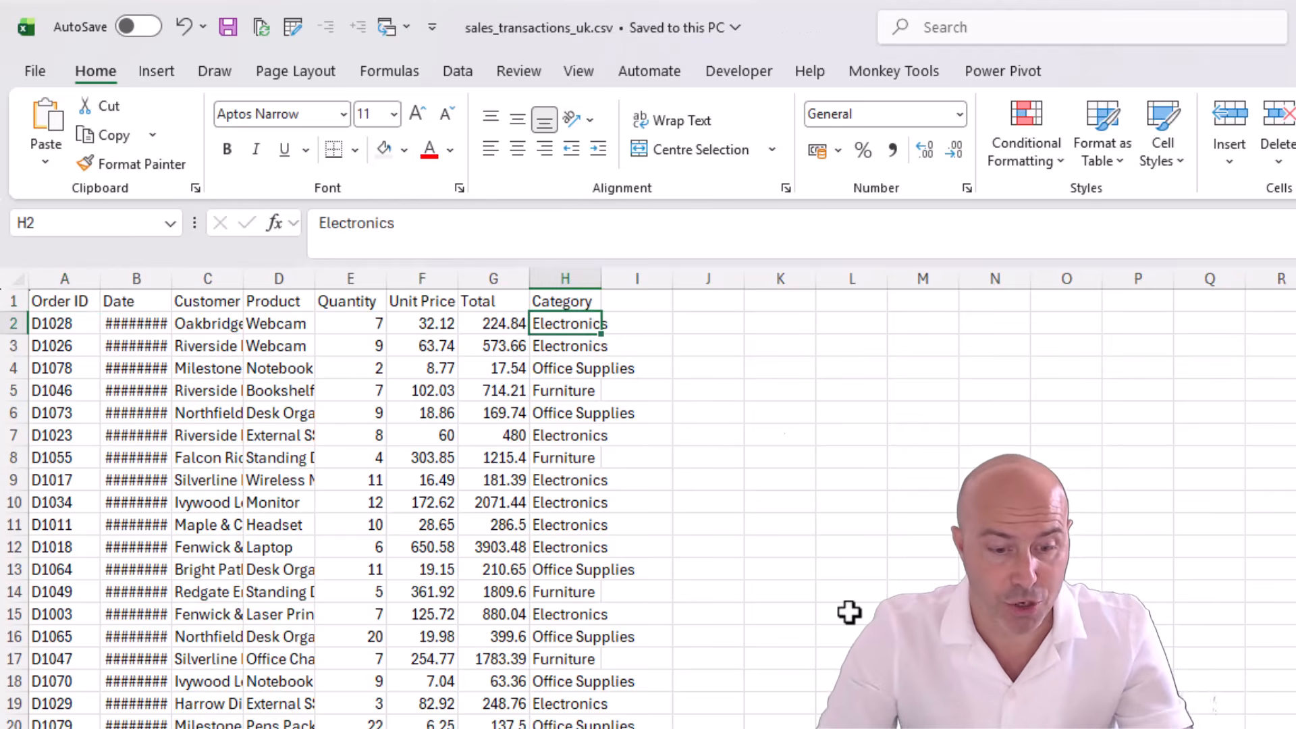
pyautogui.write('Fruit')
pyautogui.press('Return')
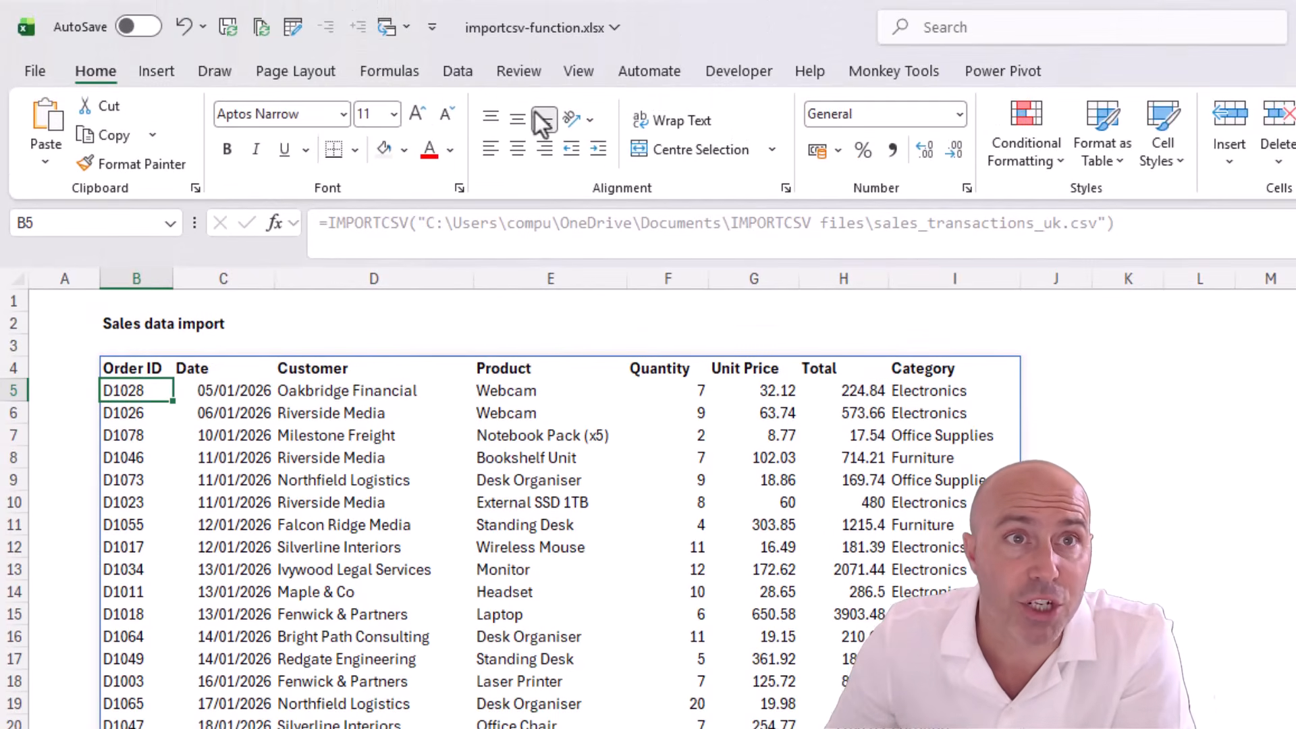
pyautogui.click(475, 72)
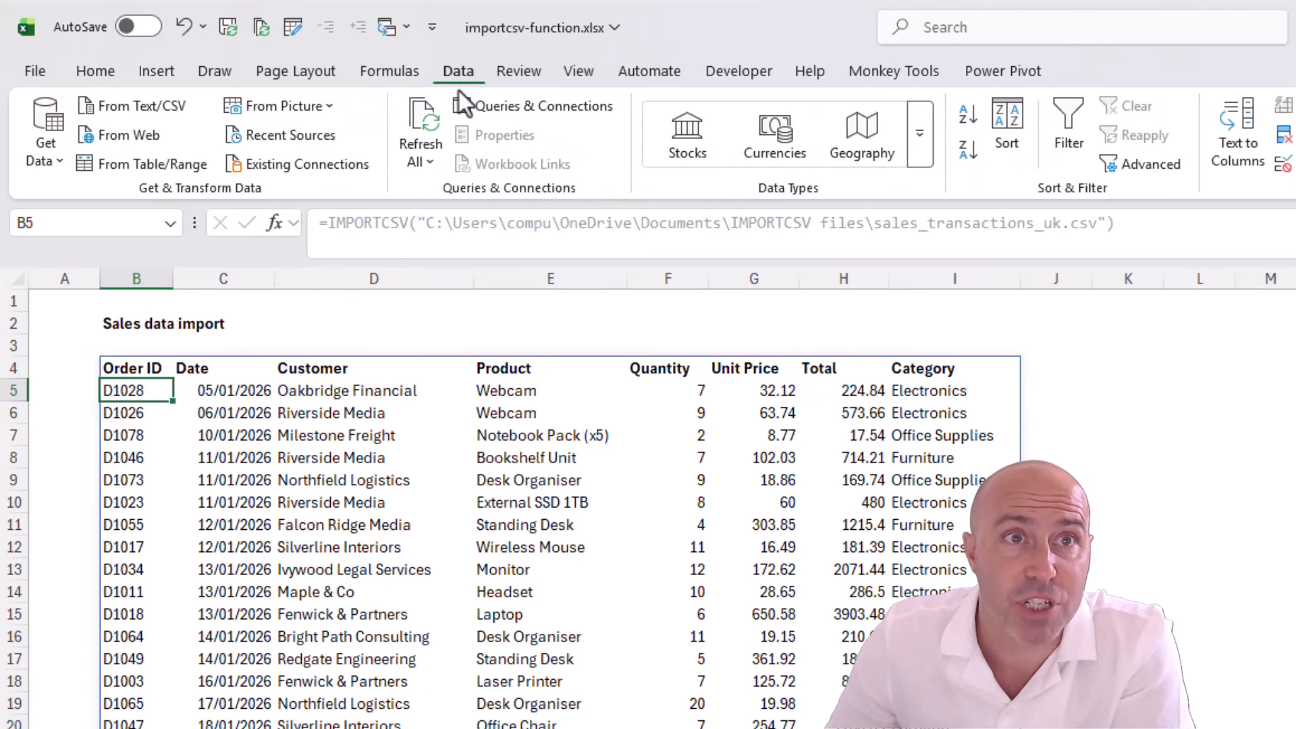
pyautogui.click(424, 115)
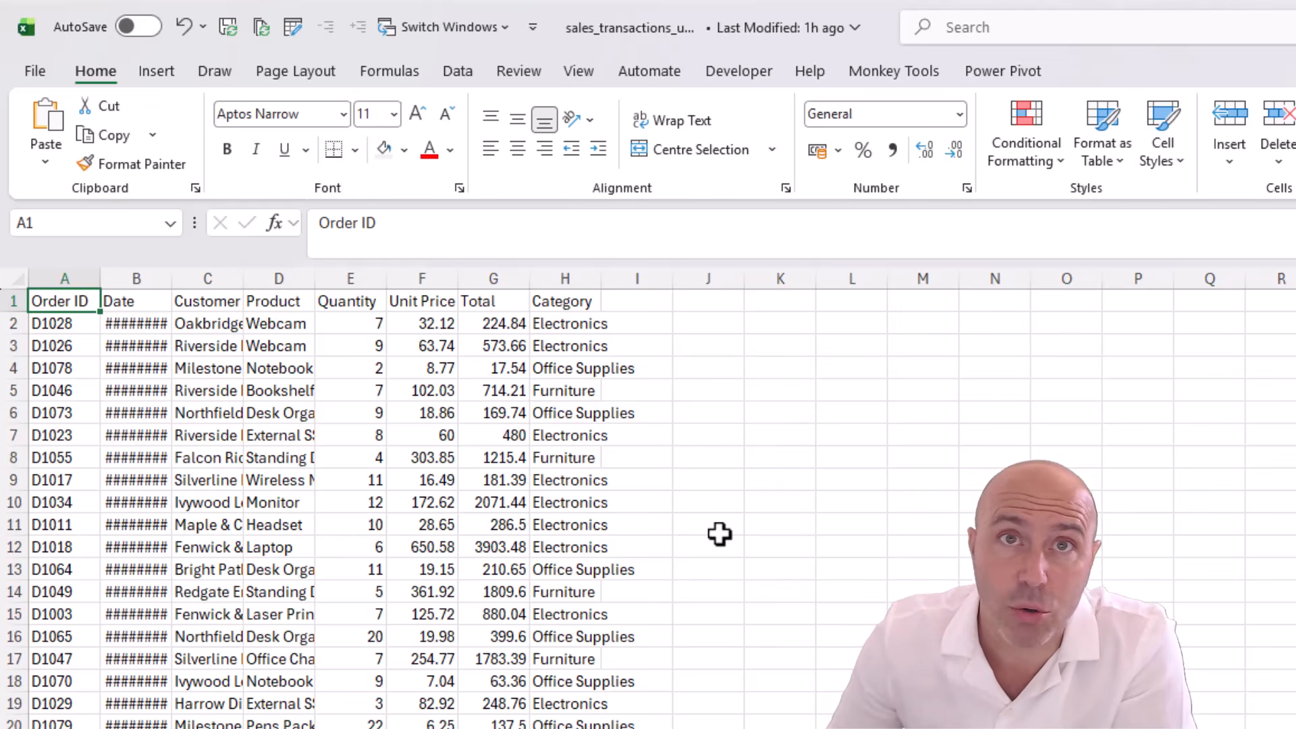
# Step: Copy the online path of the OneDrive-hosted sales_transactions_uk.csv from its file information
pyautogui.click(37, 71)
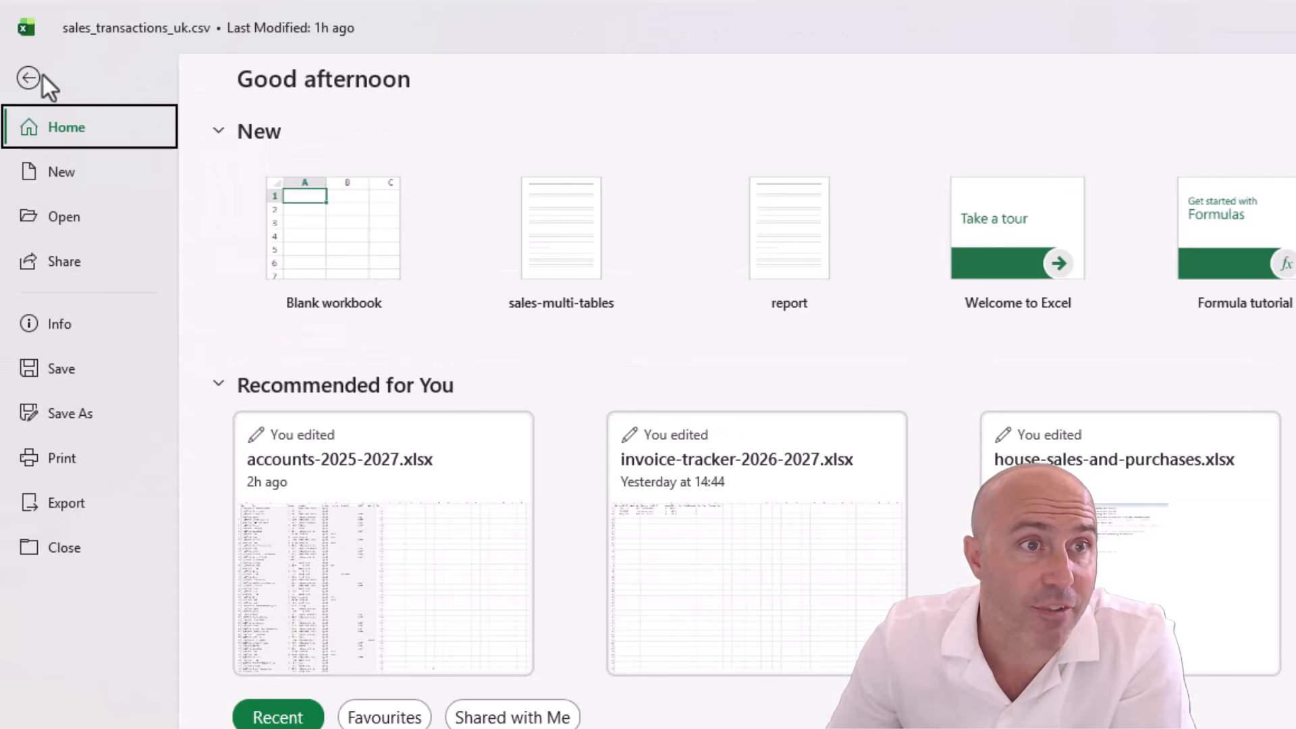
pyautogui.click(83, 322)
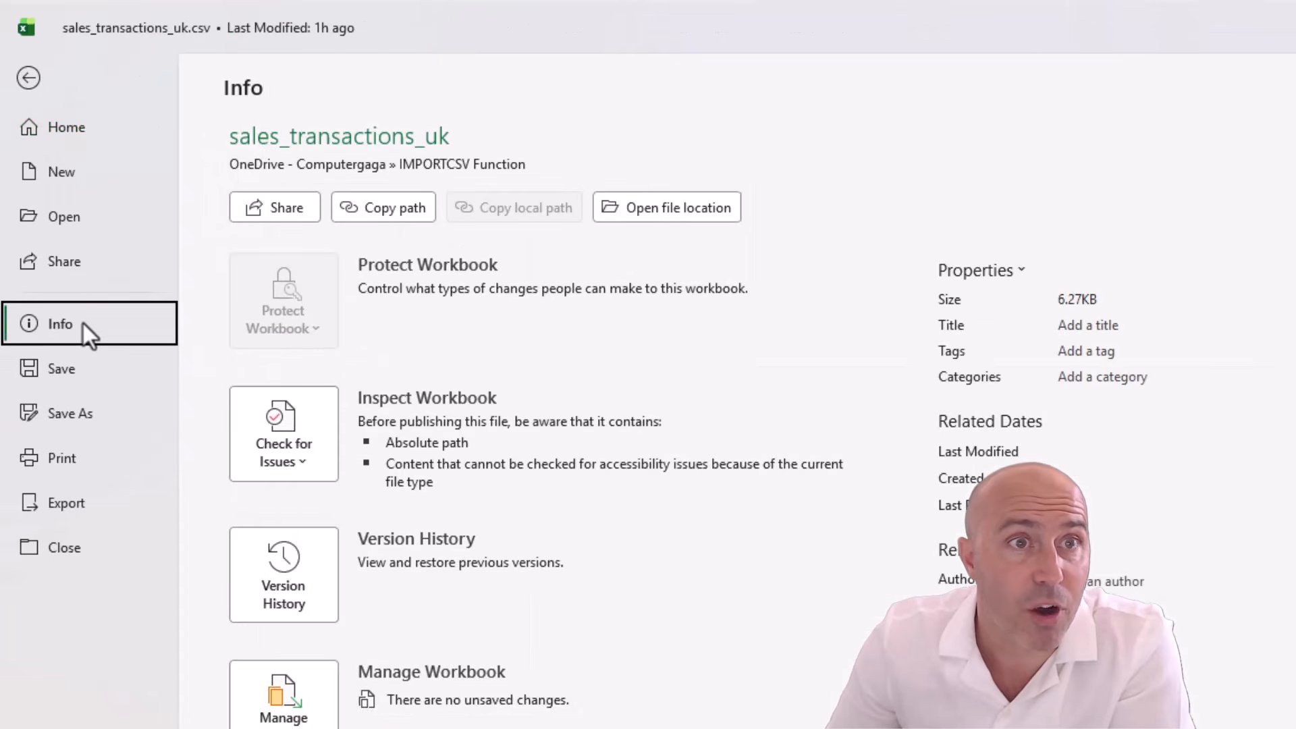
pyautogui.click(406, 209)
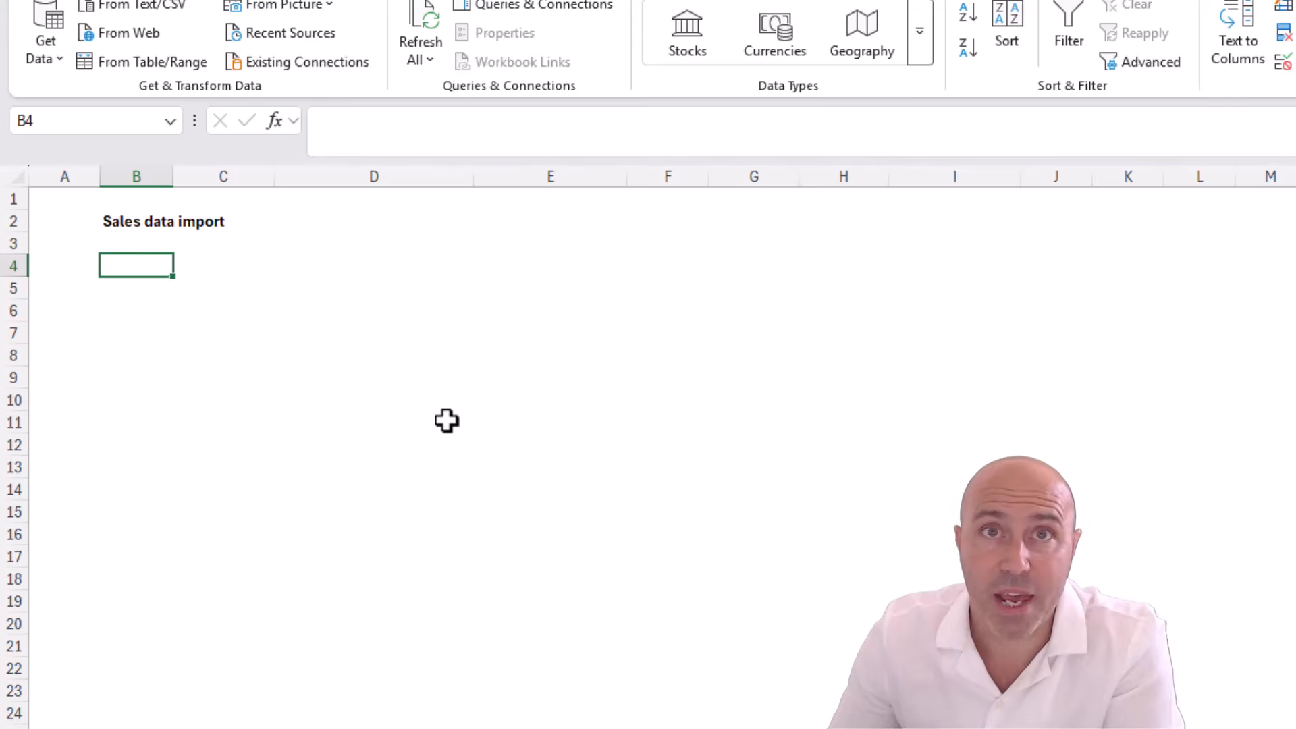
# Step: Start an IMPORTCSV formula in B4 of the sales data sheet with the copied SharePoint URL, pasted without active content
pyautogui.write('=impo')
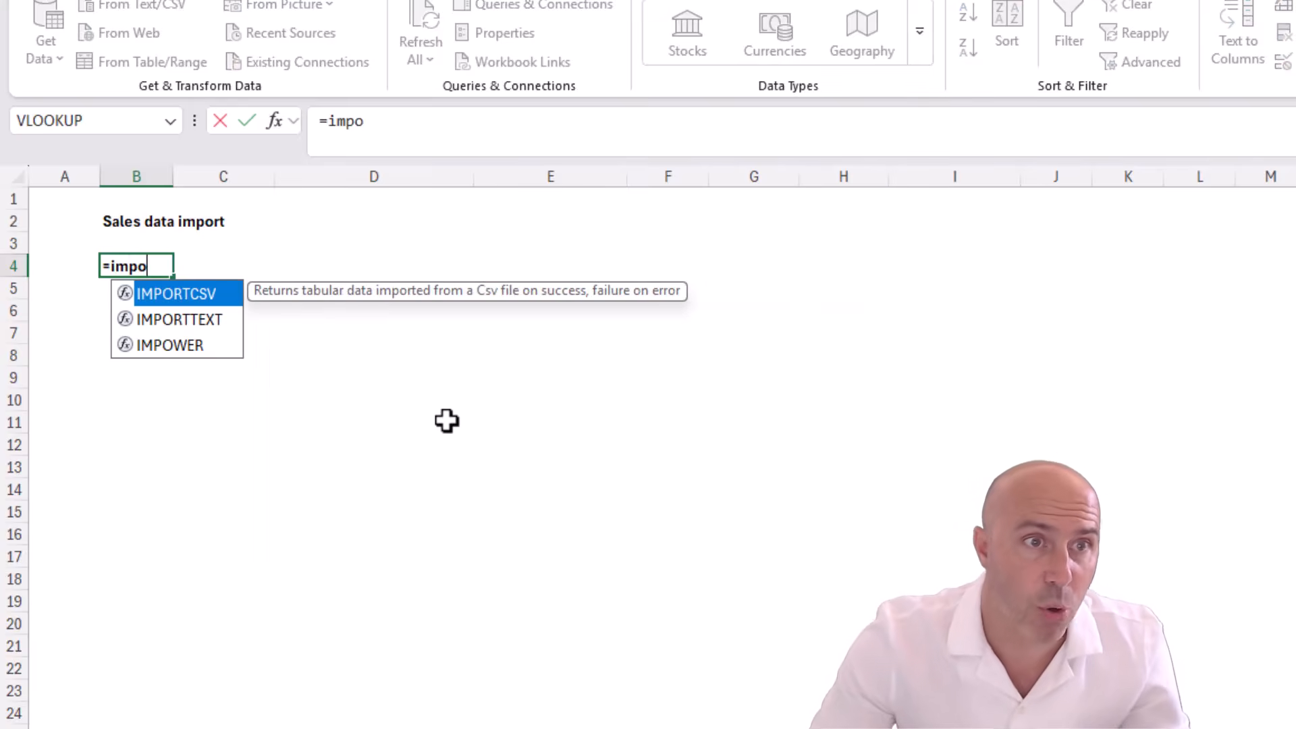
pyautogui.press('Tab')
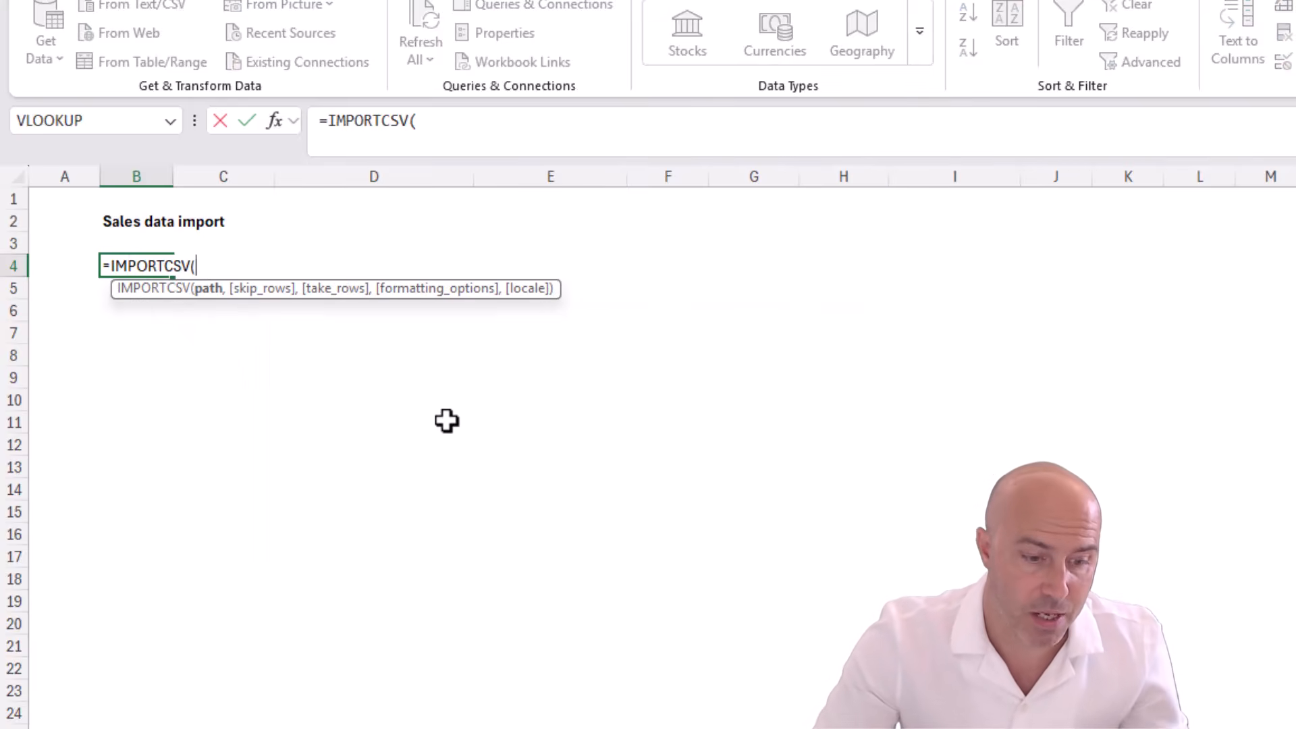
pyautogui.write('"')
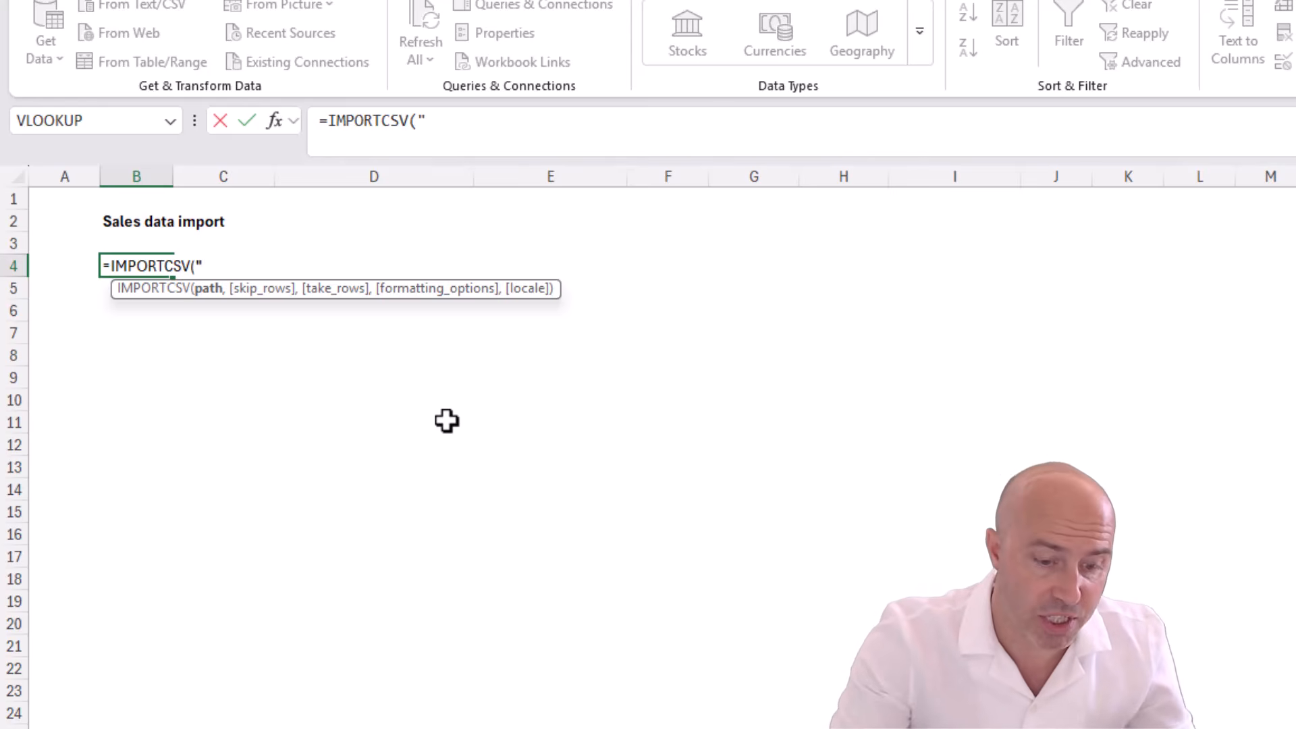
pyautogui.hotkey('ctrl', 'v')
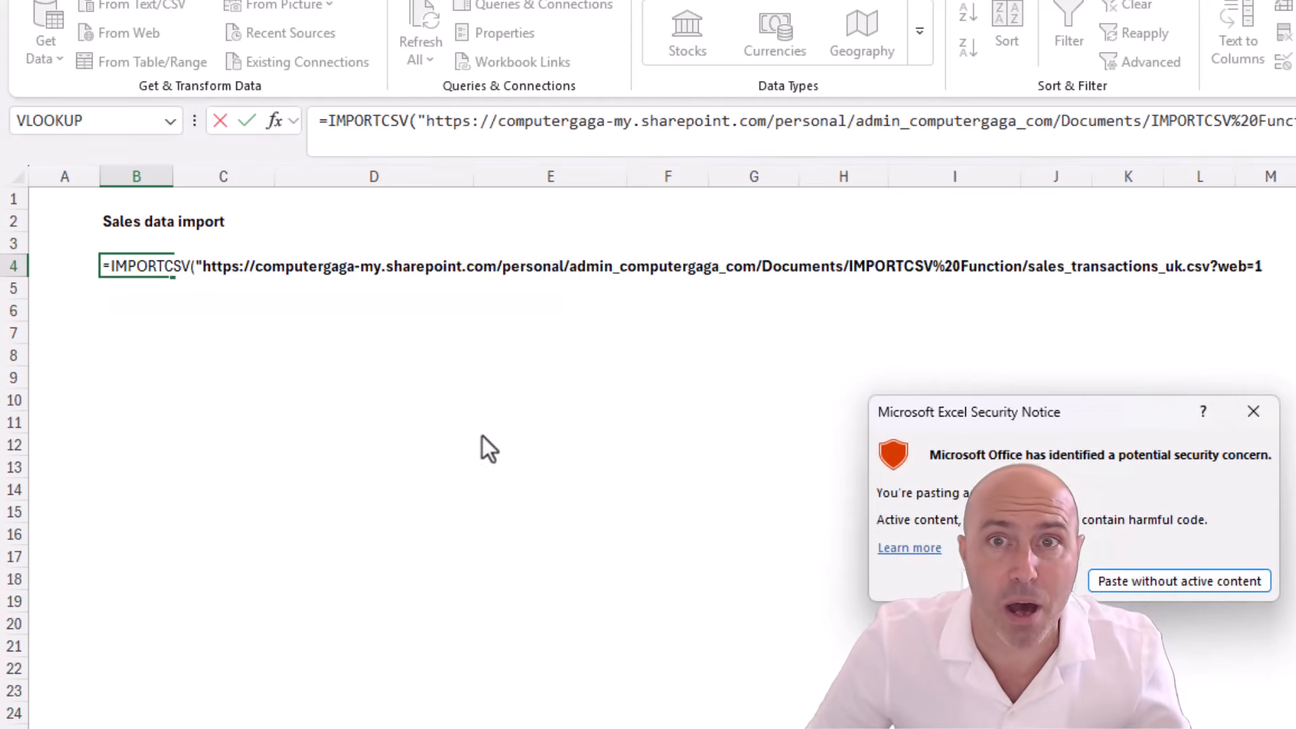
pyautogui.click(1100, 587)
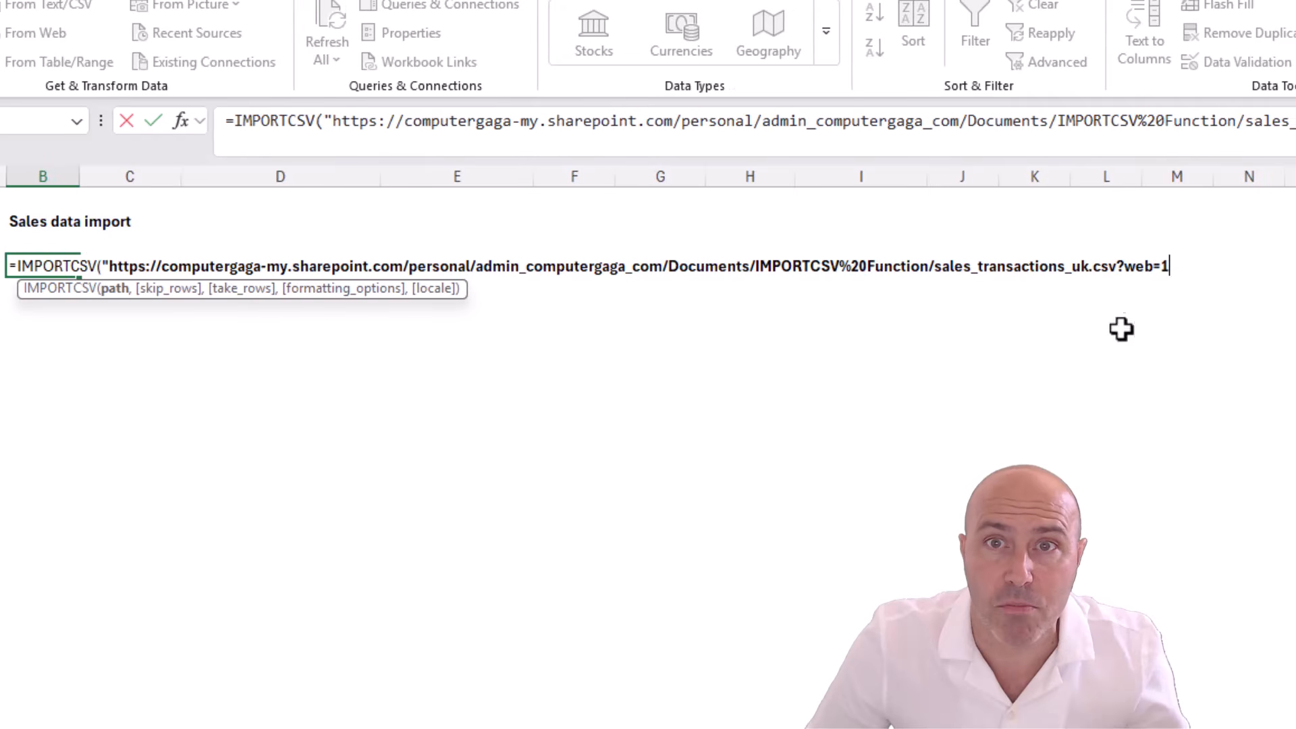
# Step: Remove ?web=1 from the end of the URL in the B4 formula, then close the quotes and bracket and enter it
pyautogui.moveTo(1123, 267); pyautogui.dragTo(1170, 297)
pyautogui.press('BackSpace')
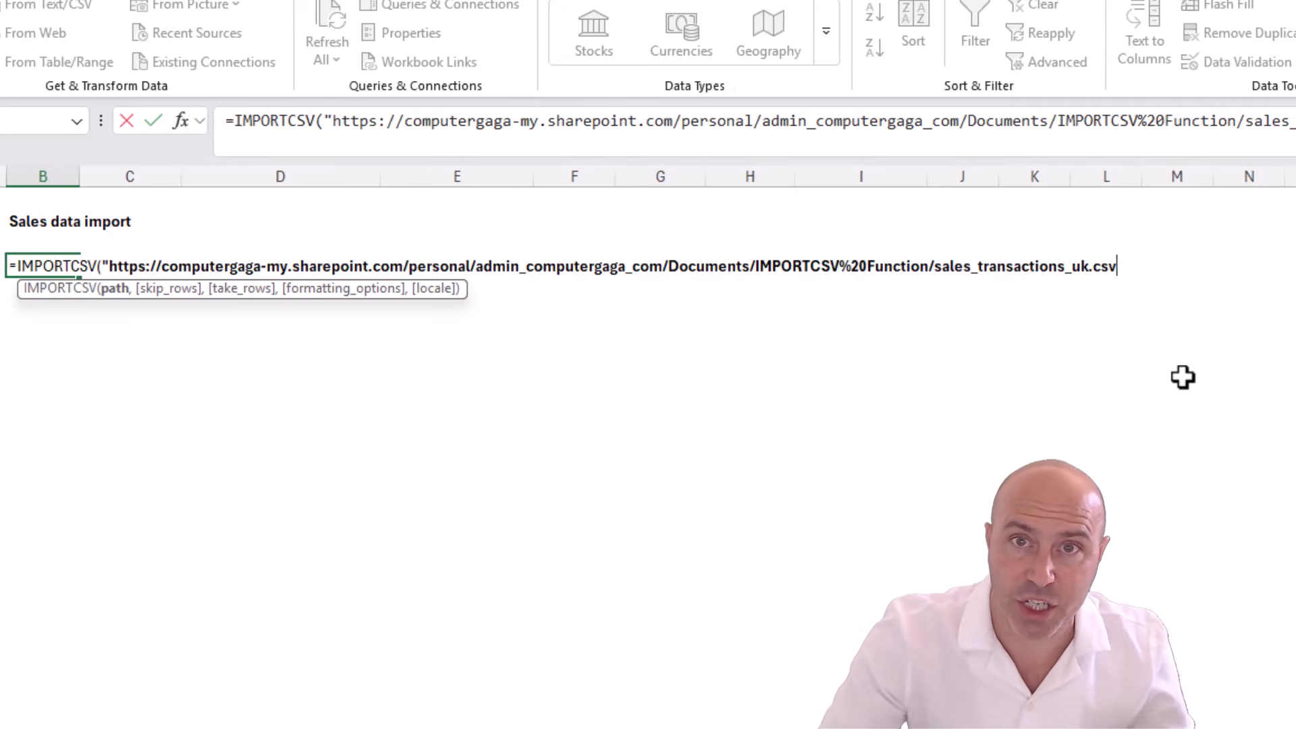
pyautogui.write('"')
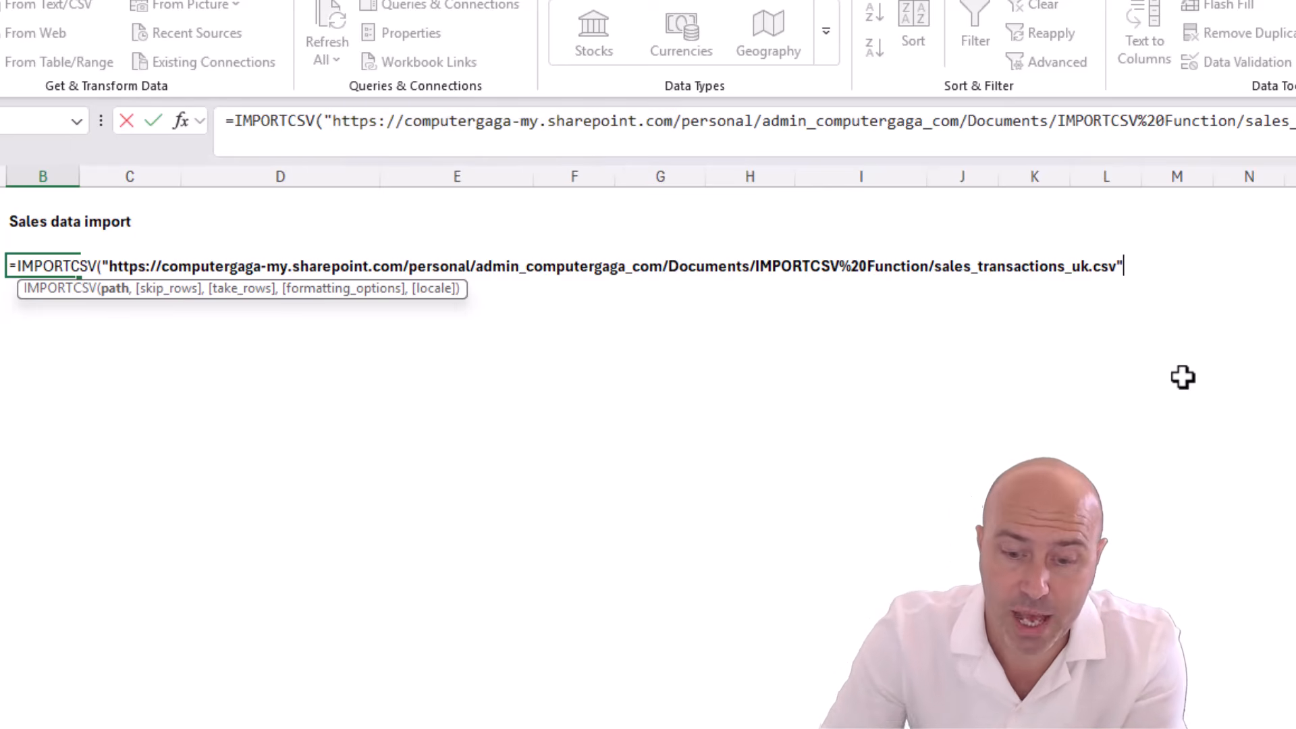
pyautogui.write(')')
pyautogui.press('Return')
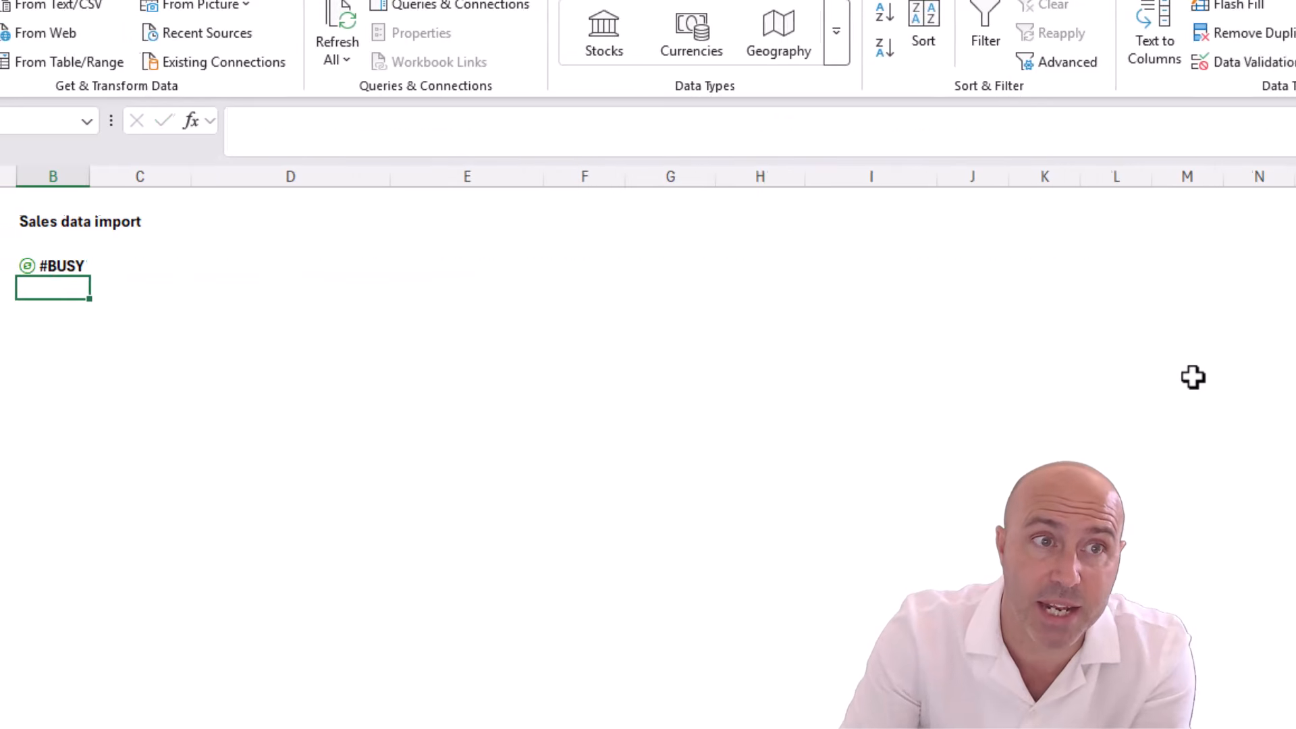
pyautogui.press('Up')
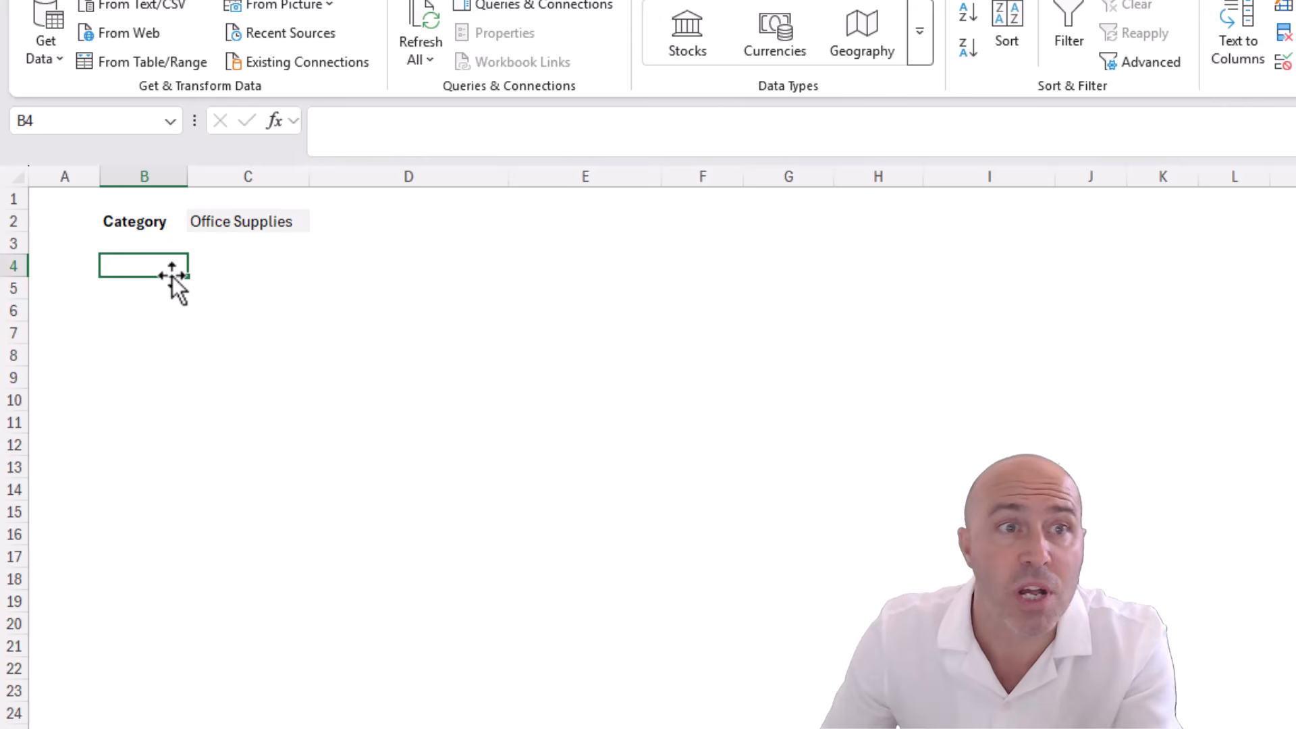
# Step: Choose Furniture as the category in cell C2 of the category sheet
pyautogui.click(270, 224)
pyautogui.click(320, 222)
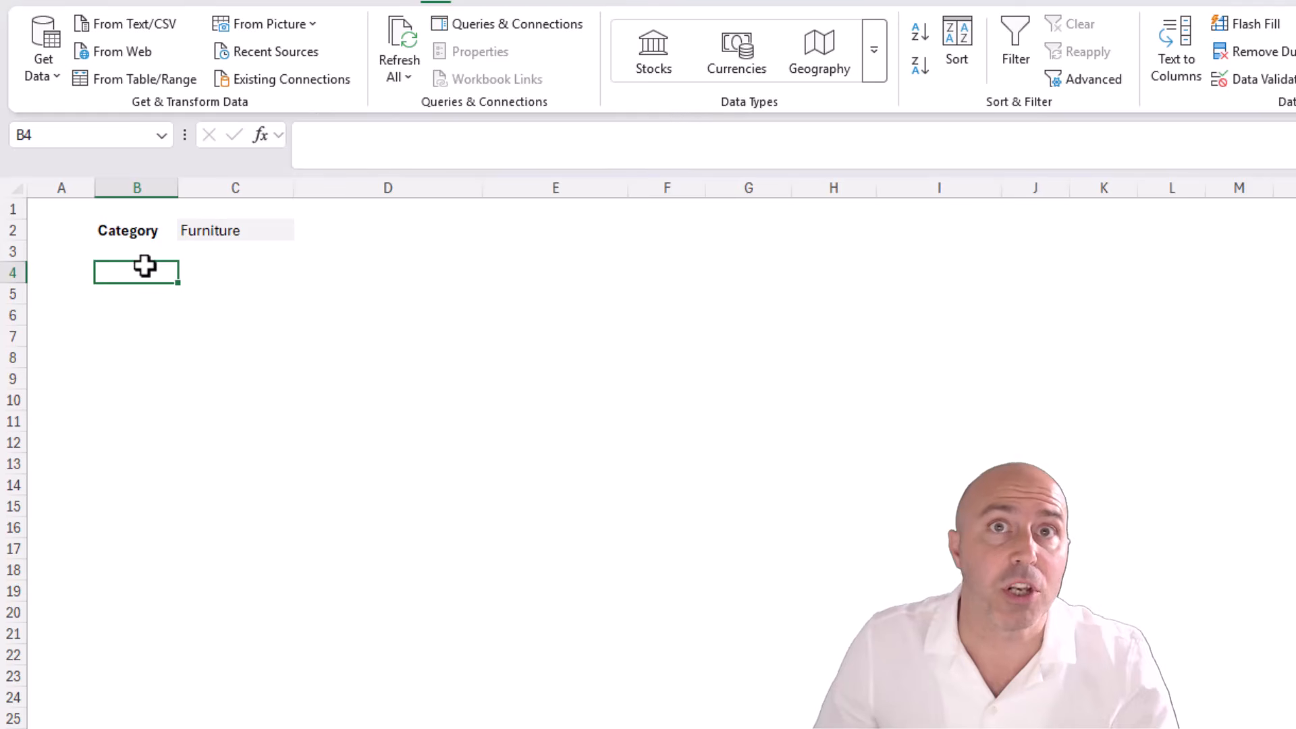
pyautogui.click(222, 231)
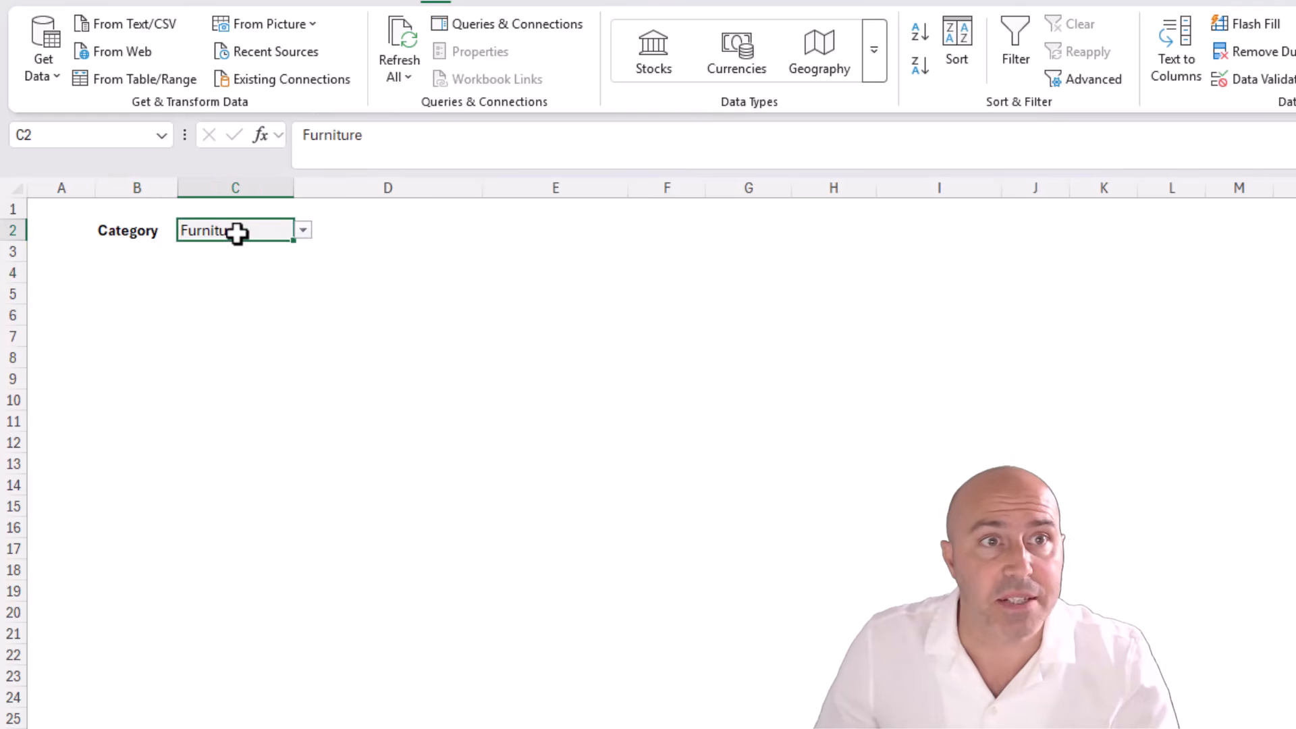
pyautogui.click(302, 232)
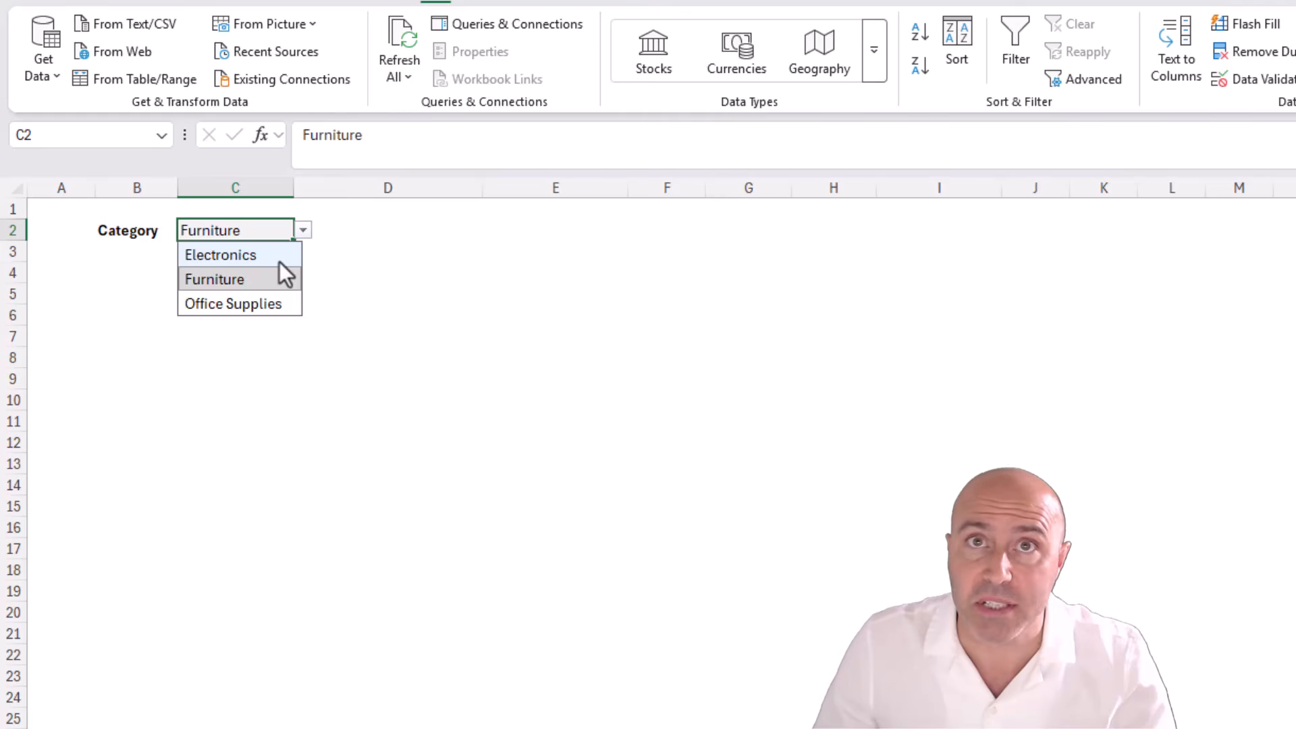
pyautogui.click(239, 279)
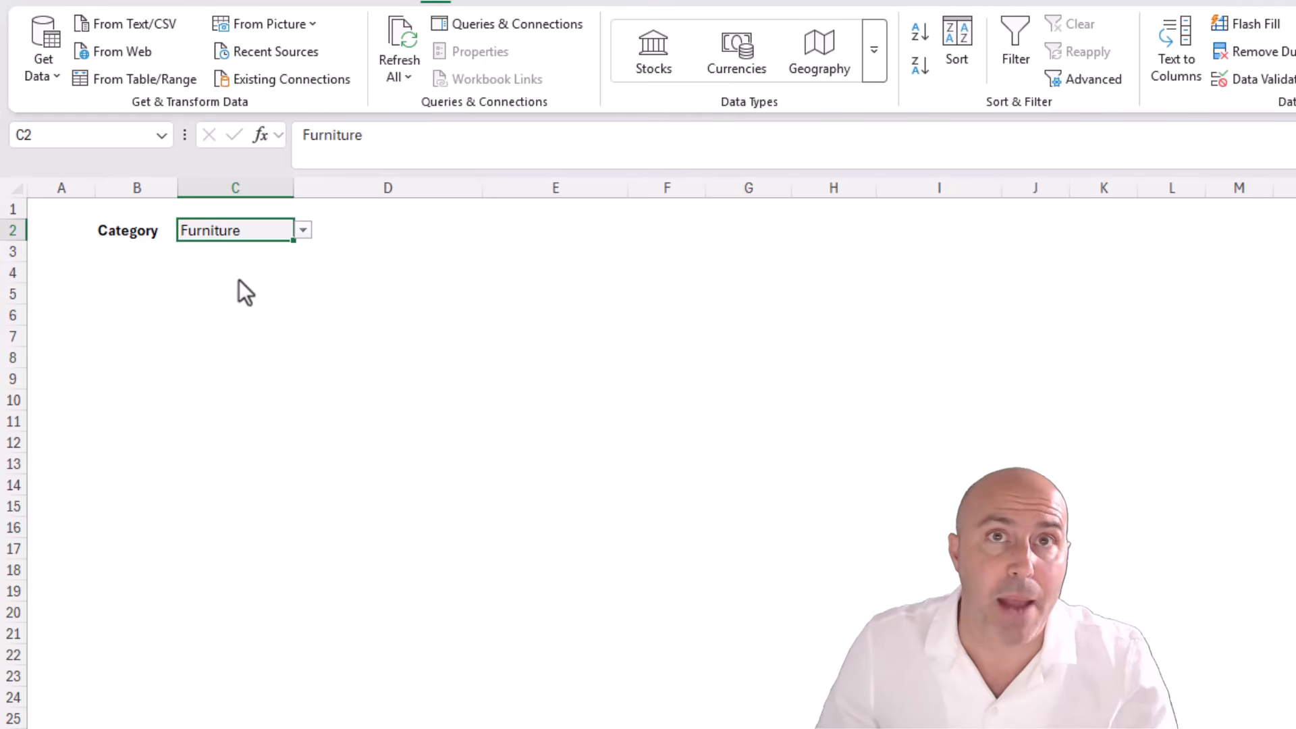
# Step: Start an IMPORTCSV formula in B4 with the local path of office_supplies.csv in the Copdock Exports folder, pasted without active content
pyautogui.click(128, 279)
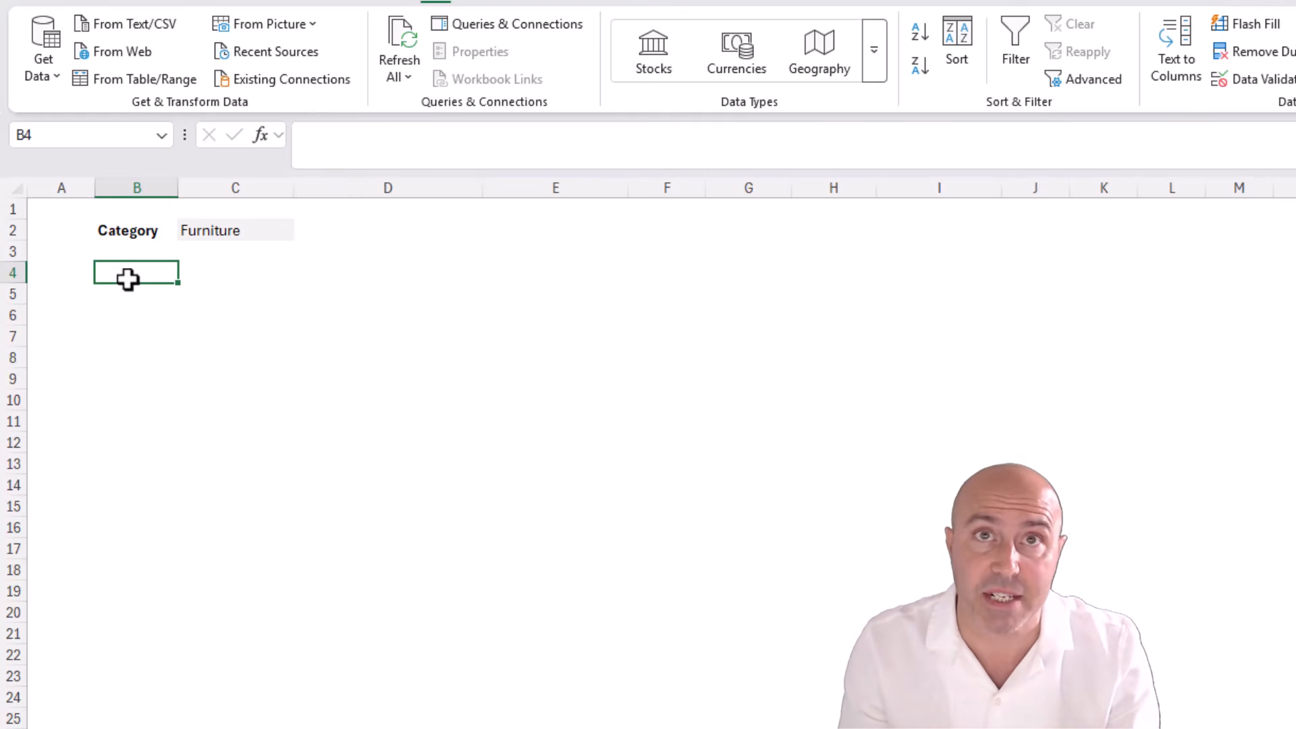
pyautogui.write('=impo')
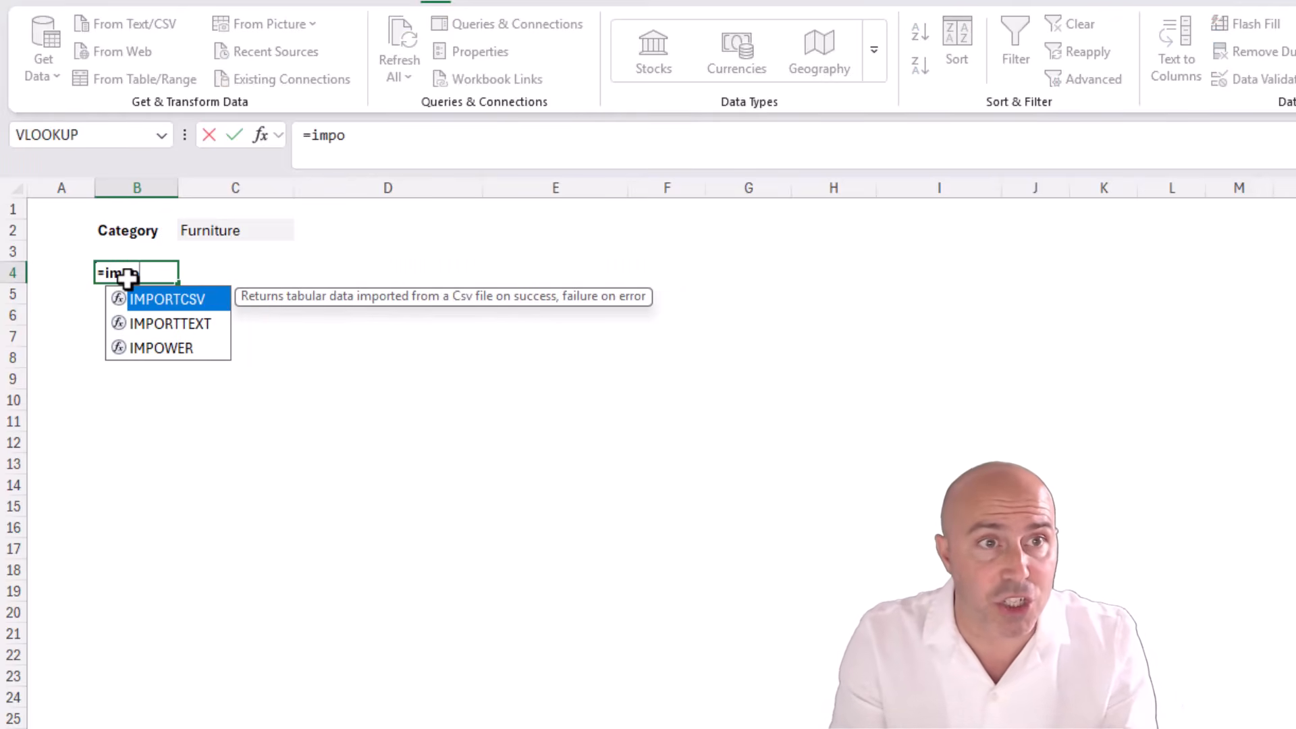
pyautogui.press('Tab')
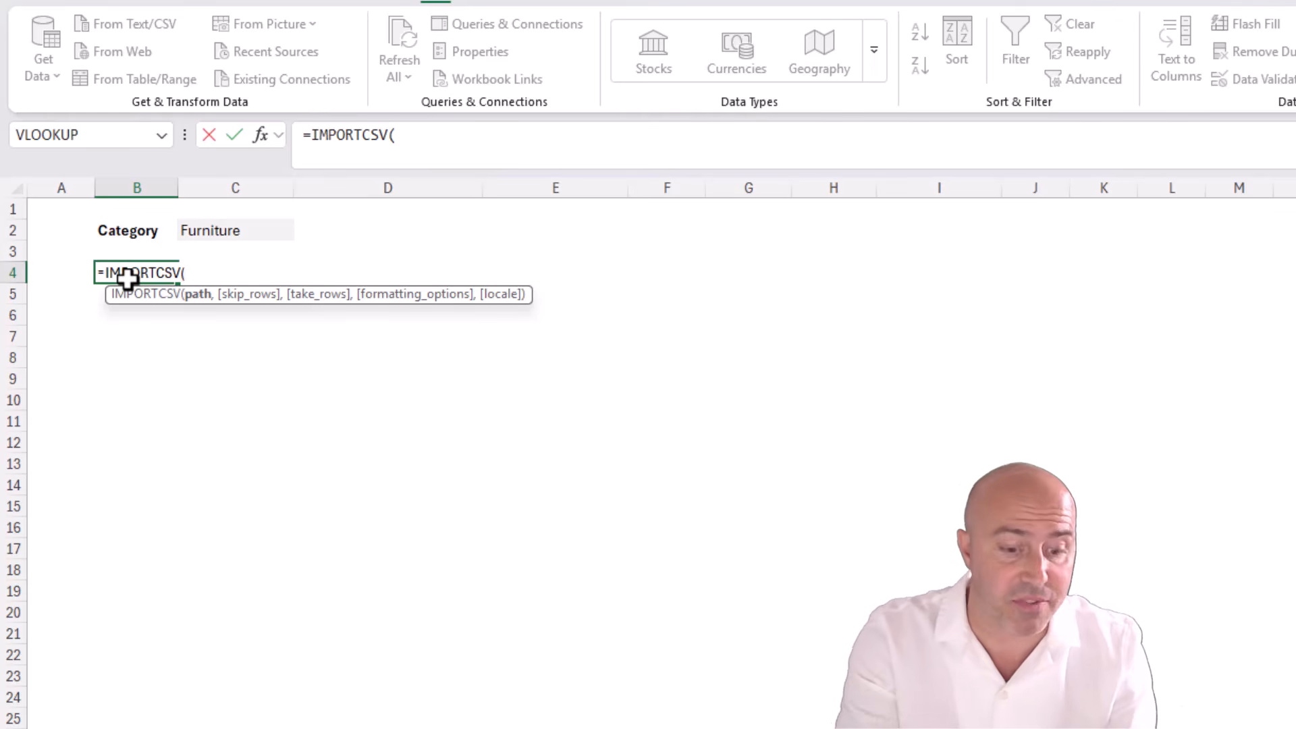
pyautogui.write('"C:\\Users\\compu\\OneDrive\\Documents\\IMPORTCSV files\\Copdock Exports\\office_supplies.csv"')
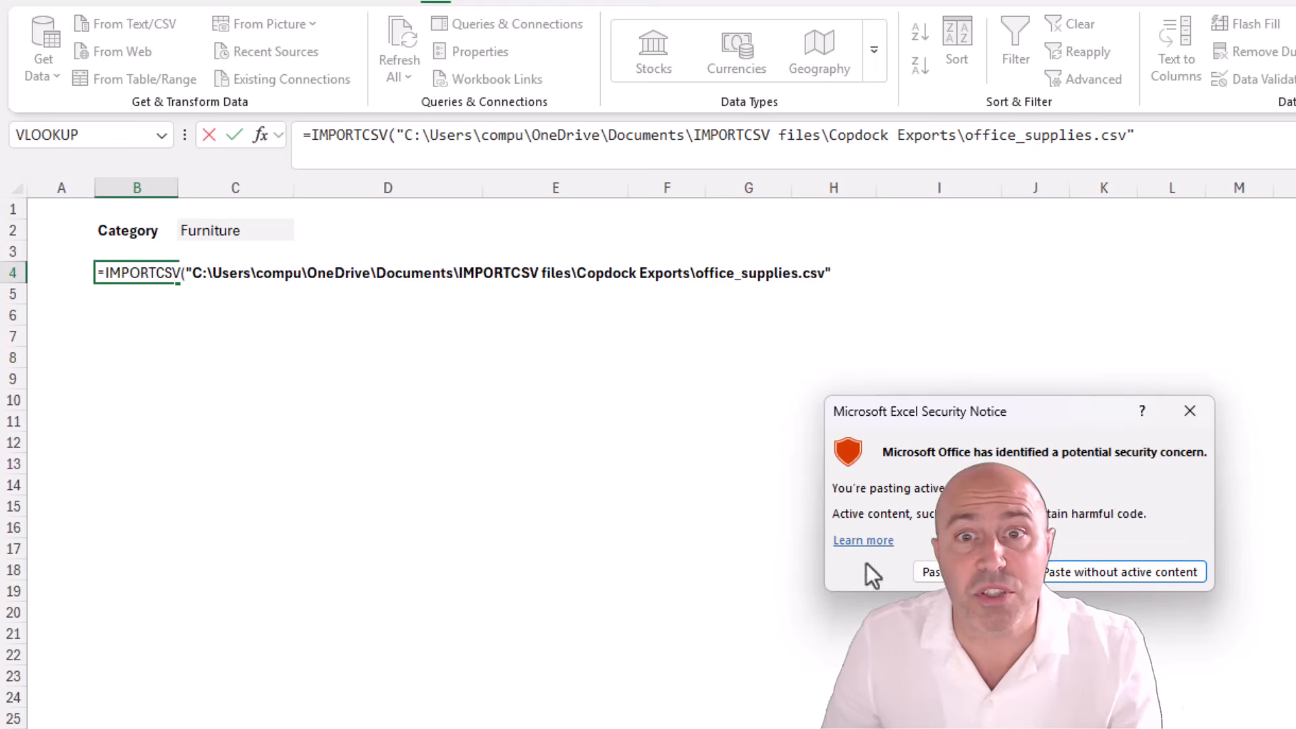
pyautogui.click(1087, 572)
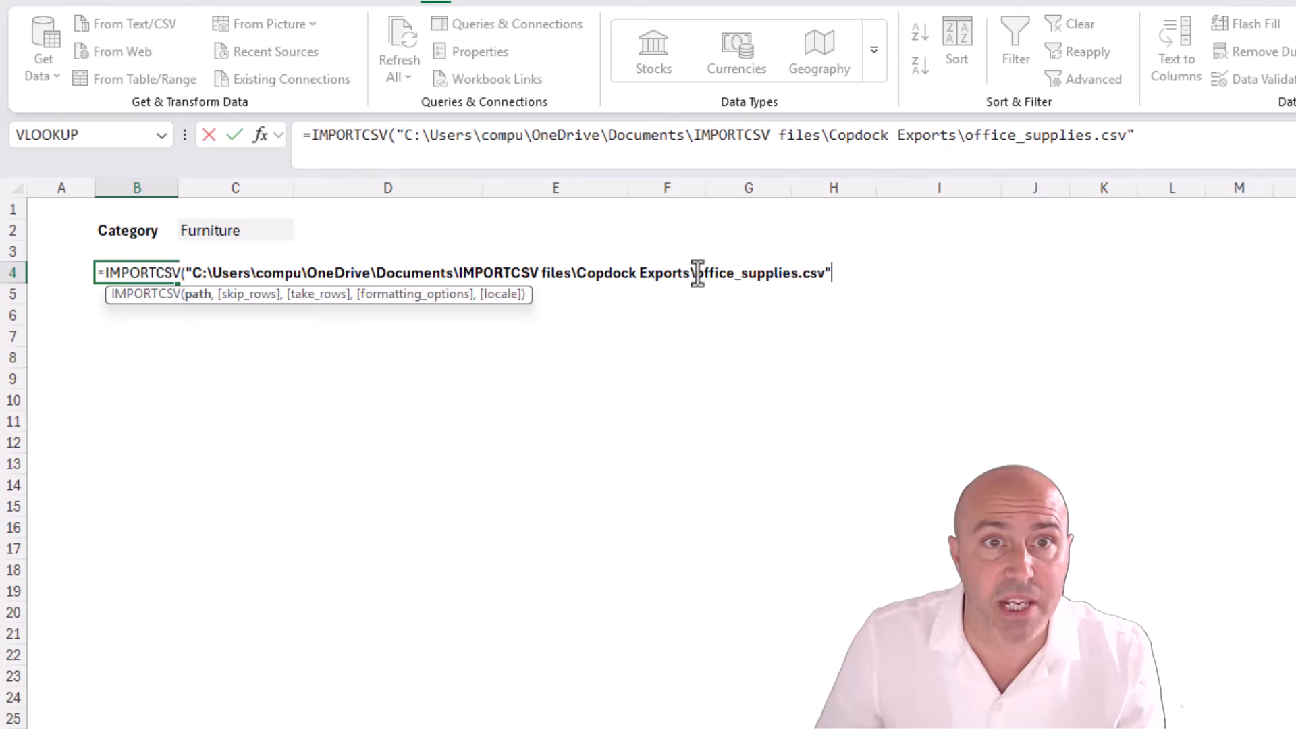
# Step: Replace office_supplies.csv in the B4 path with a reference to C2 joined to ".csv", then close the bracket and enter the formula
pyautogui.moveTo(699, 273); pyautogui.dragTo(827, 273)
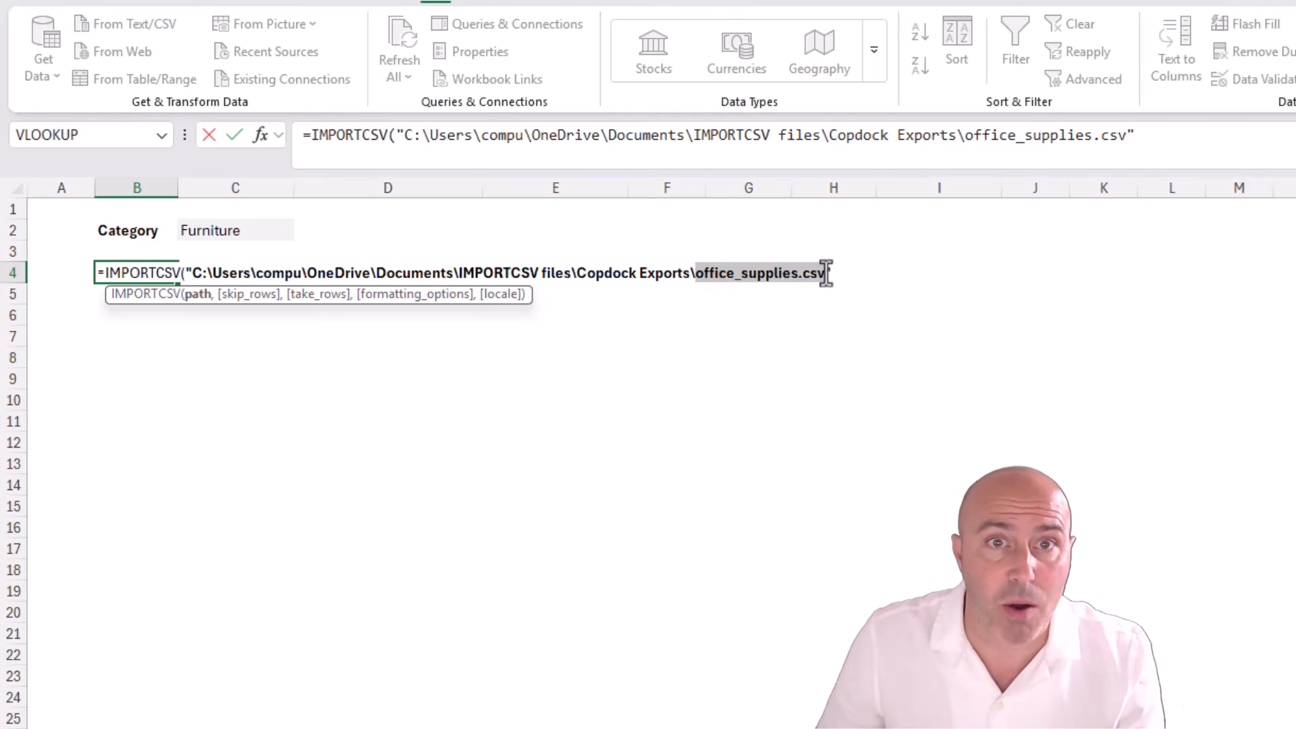
pyautogui.press('BackSpace')
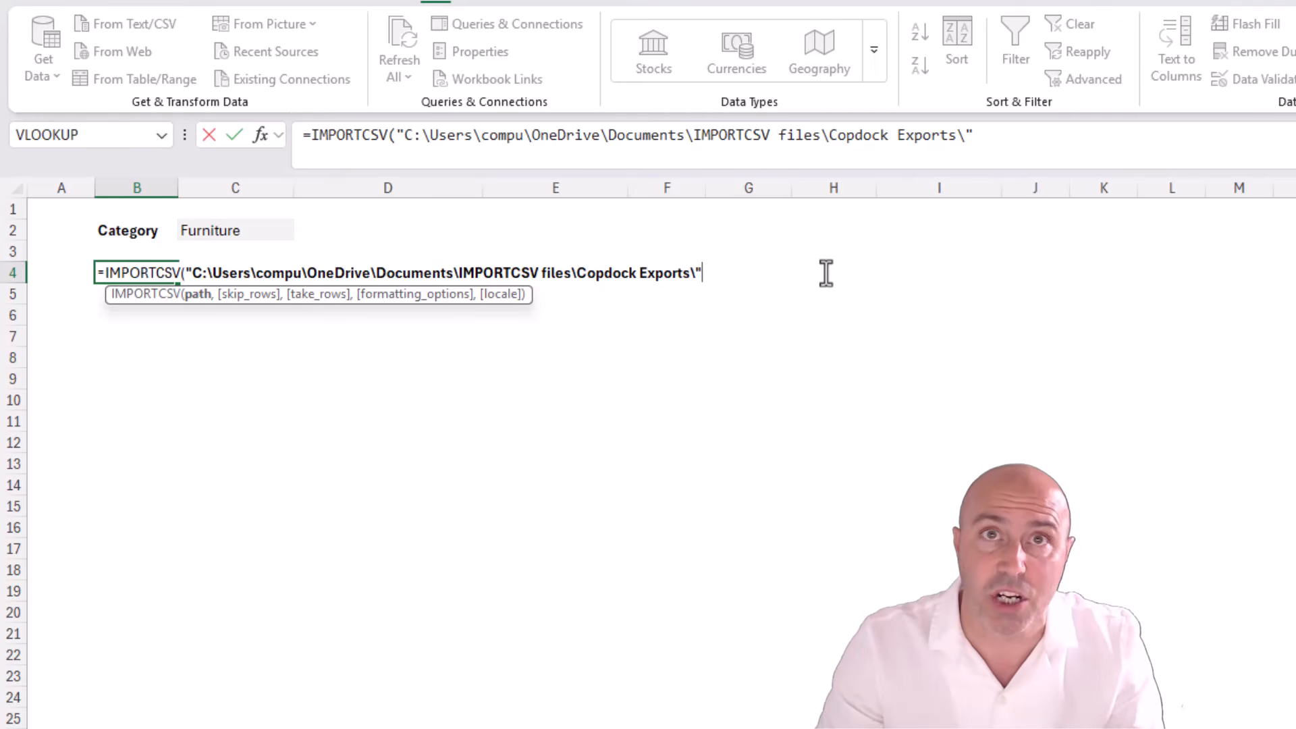
pyautogui.write('&')
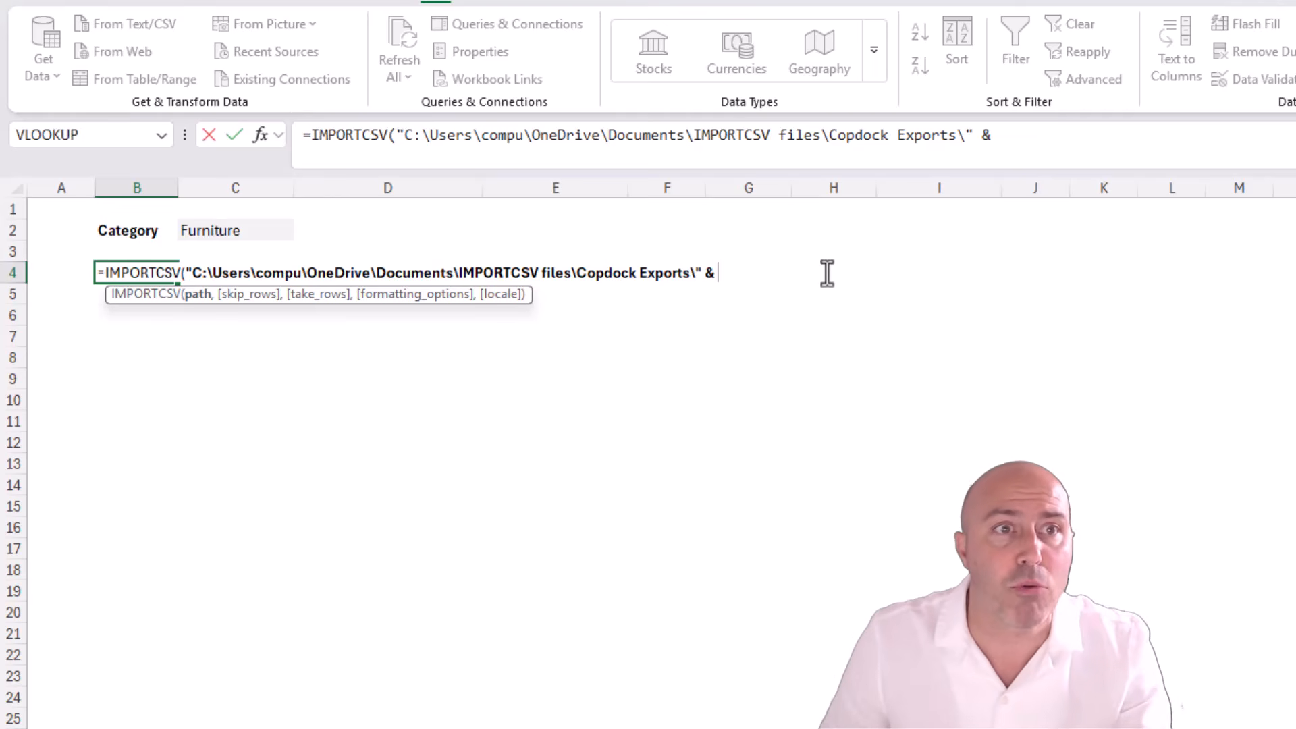
pyautogui.click(263, 234)
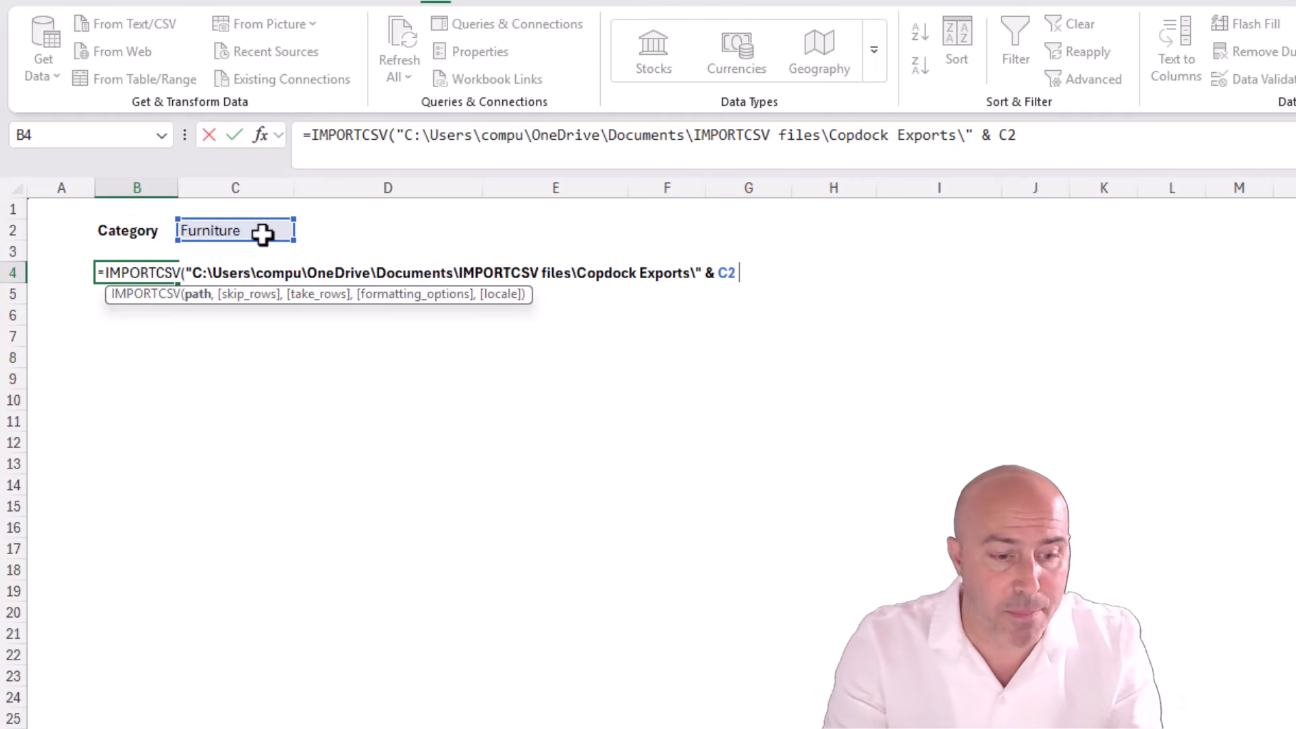
pyautogui.write('& ".csv"')
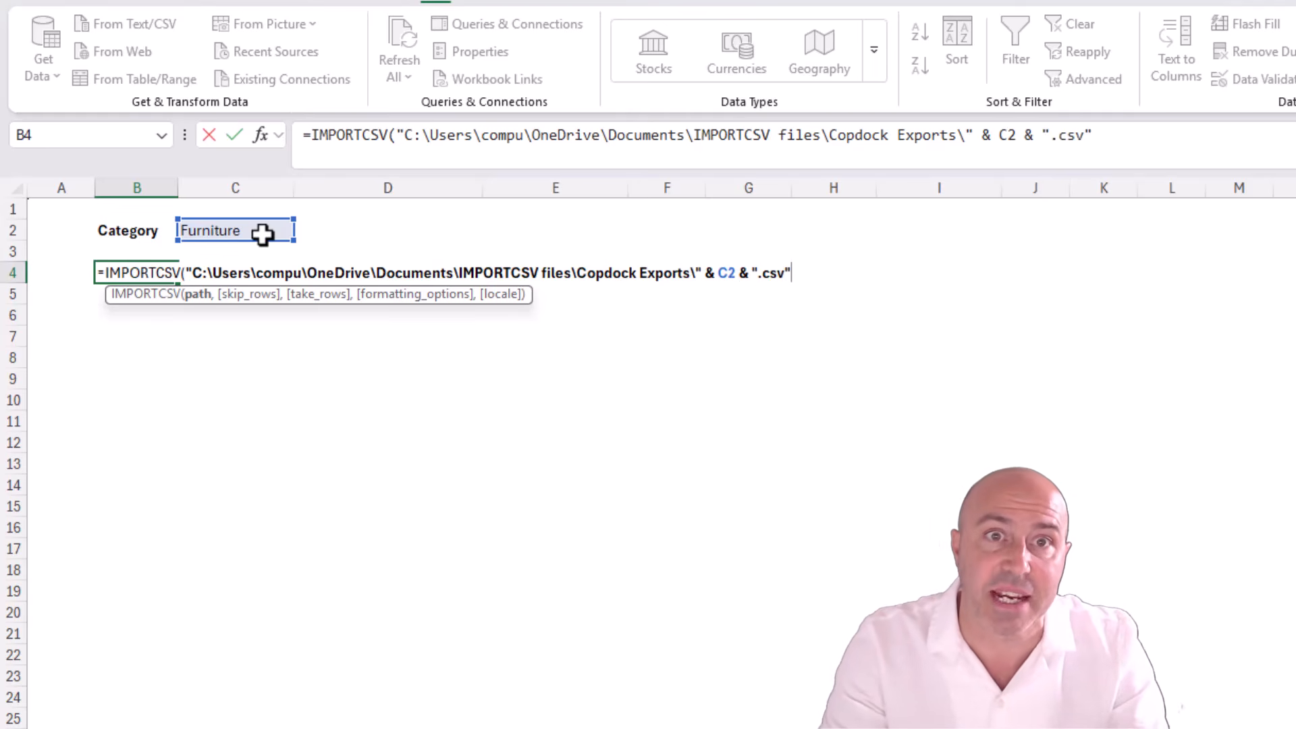
pyautogui.write(')')
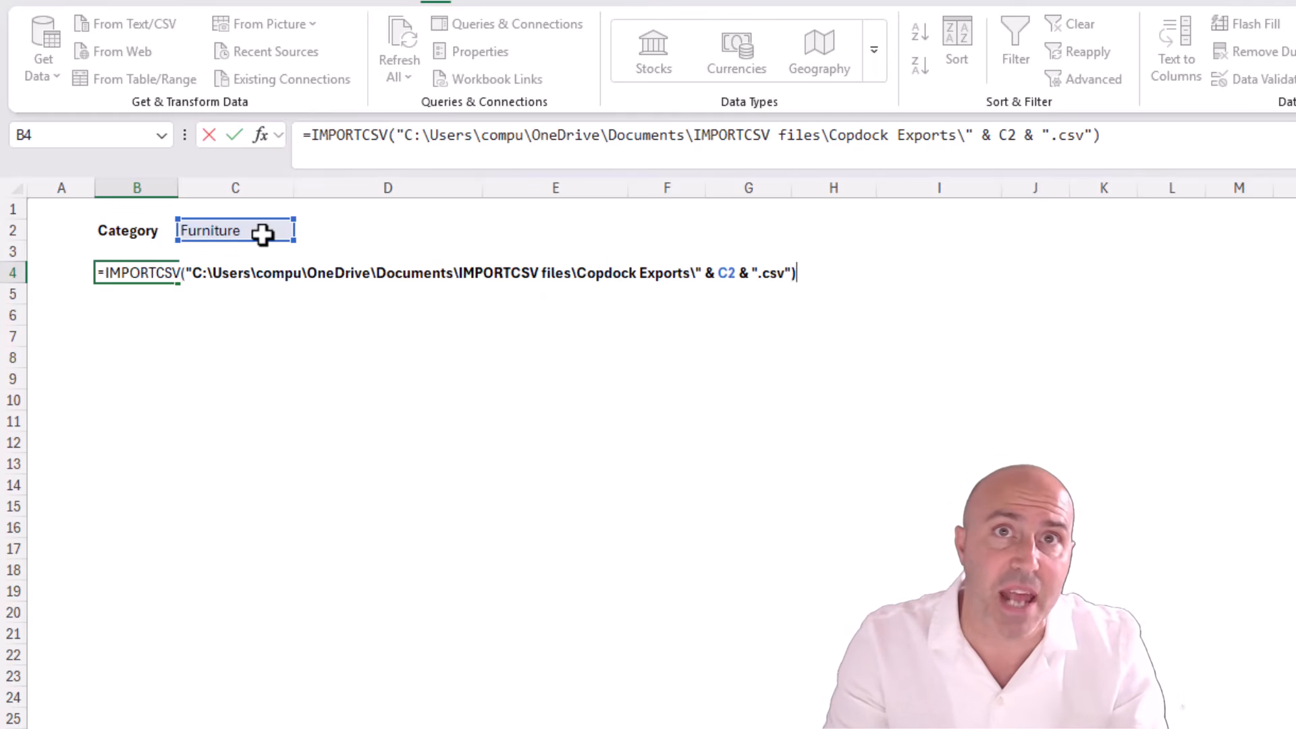
pyautogui.press('Return')
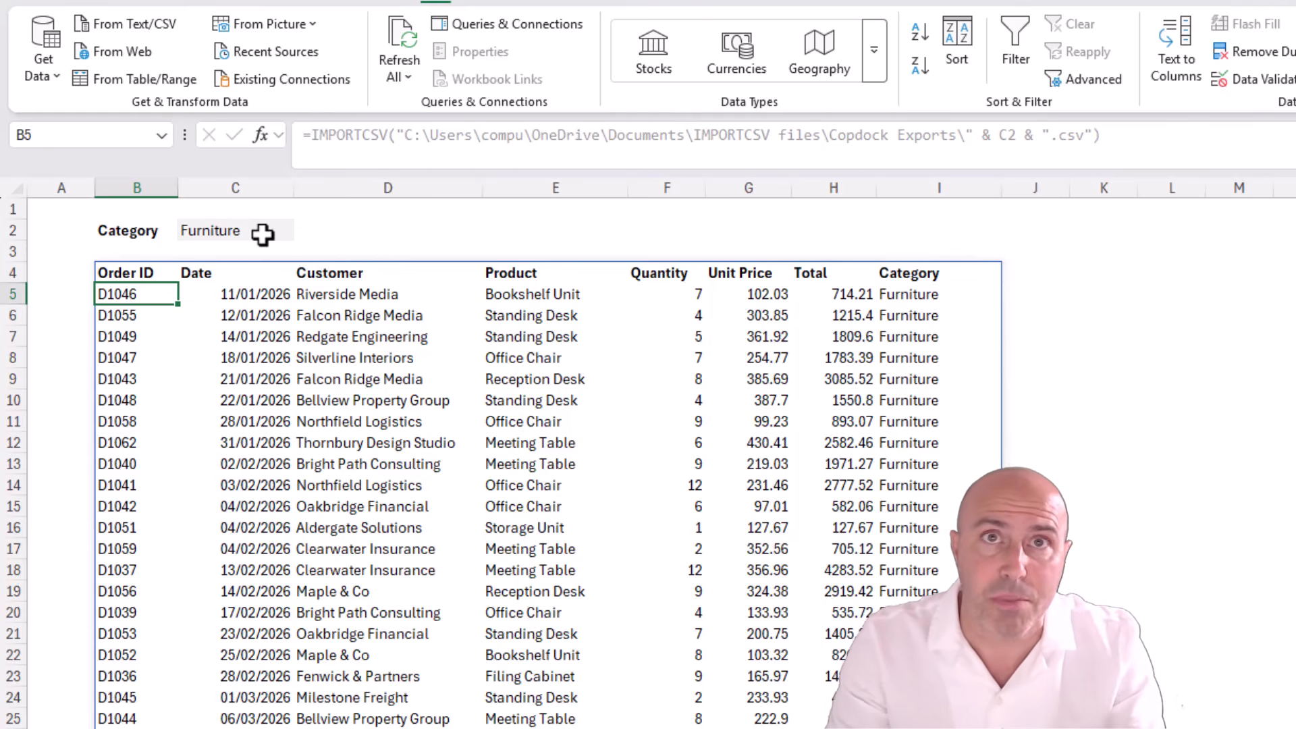
# Step: Test the category selection in C2 with Electronics and finish on Office Supplies
pyautogui.click(268, 234)
pyautogui.click(305, 236)
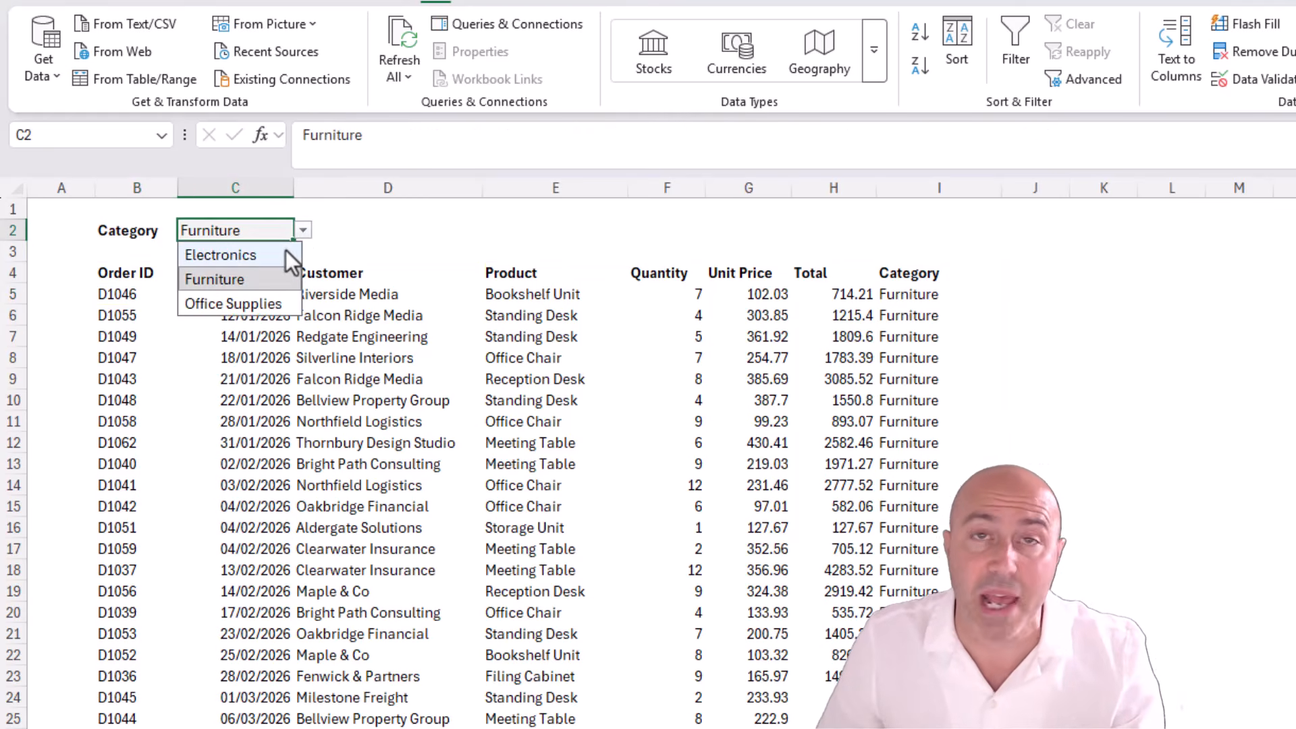
pyautogui.click(285, 251)
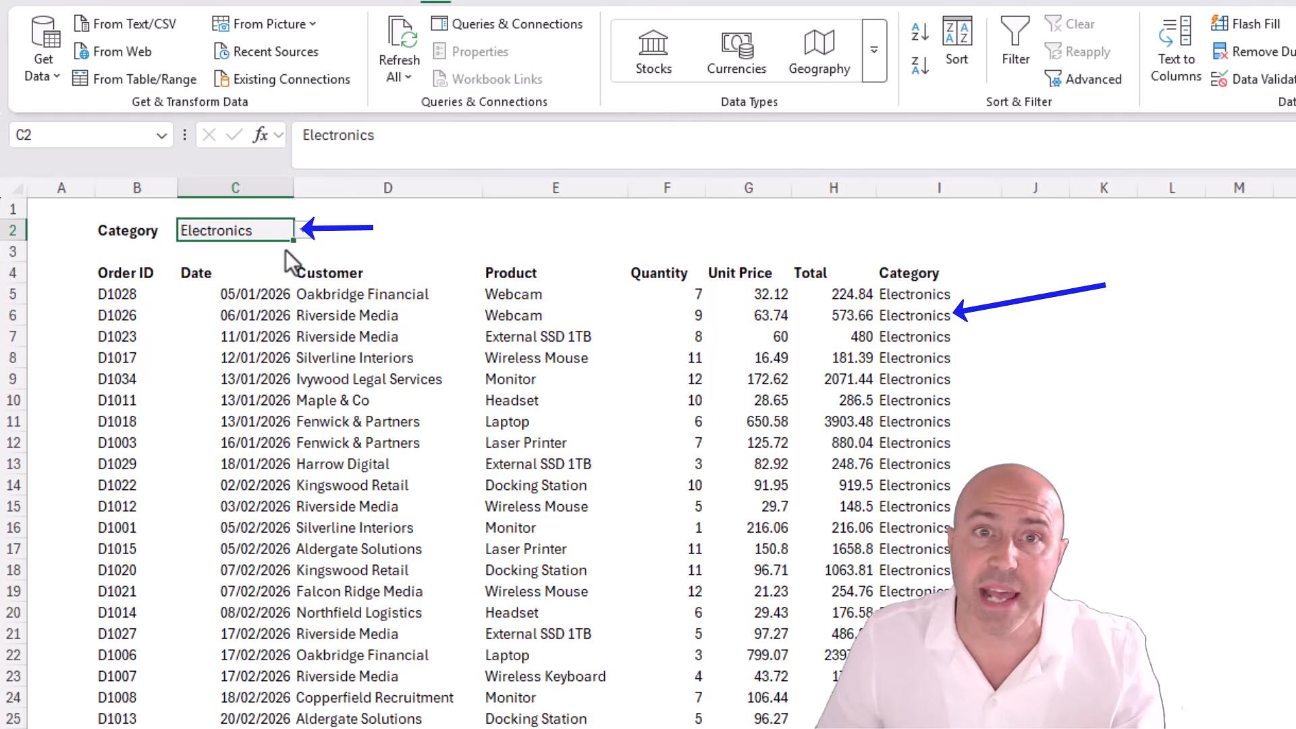
pyautogui.click(298, 235)
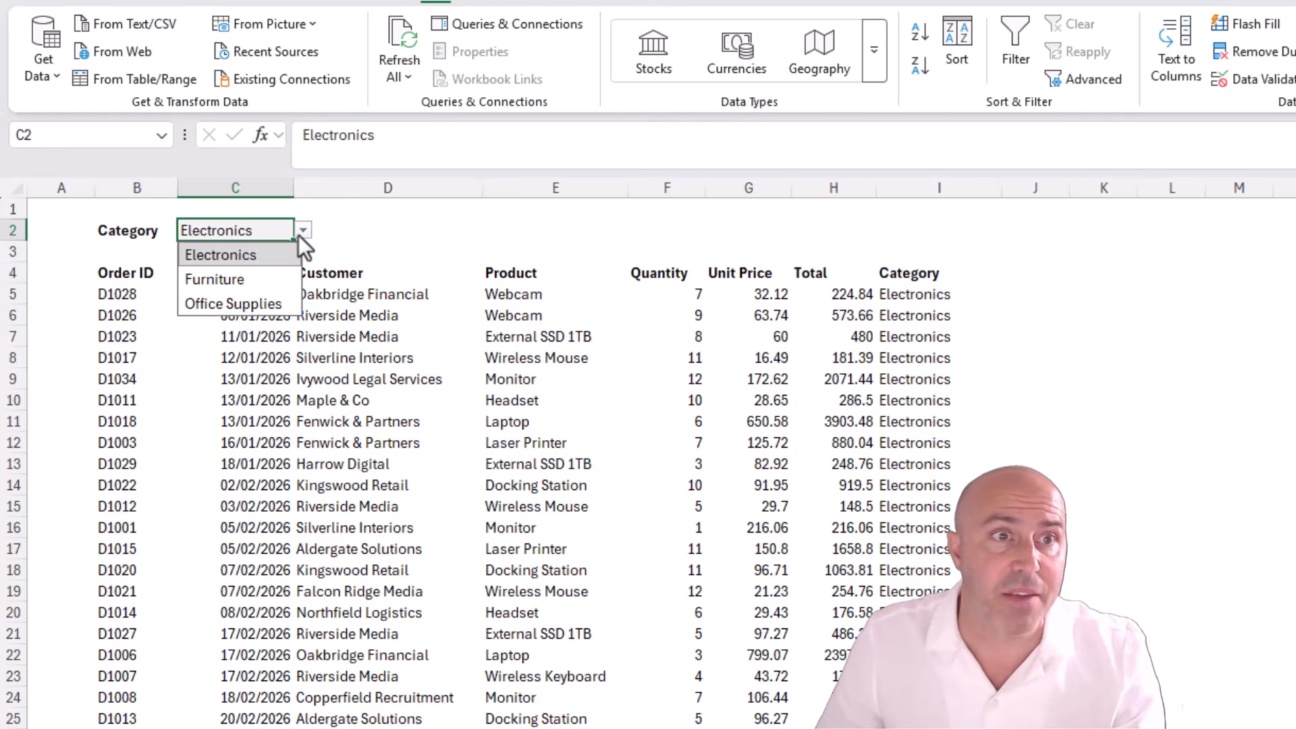
pyautogui.click(282, 300)
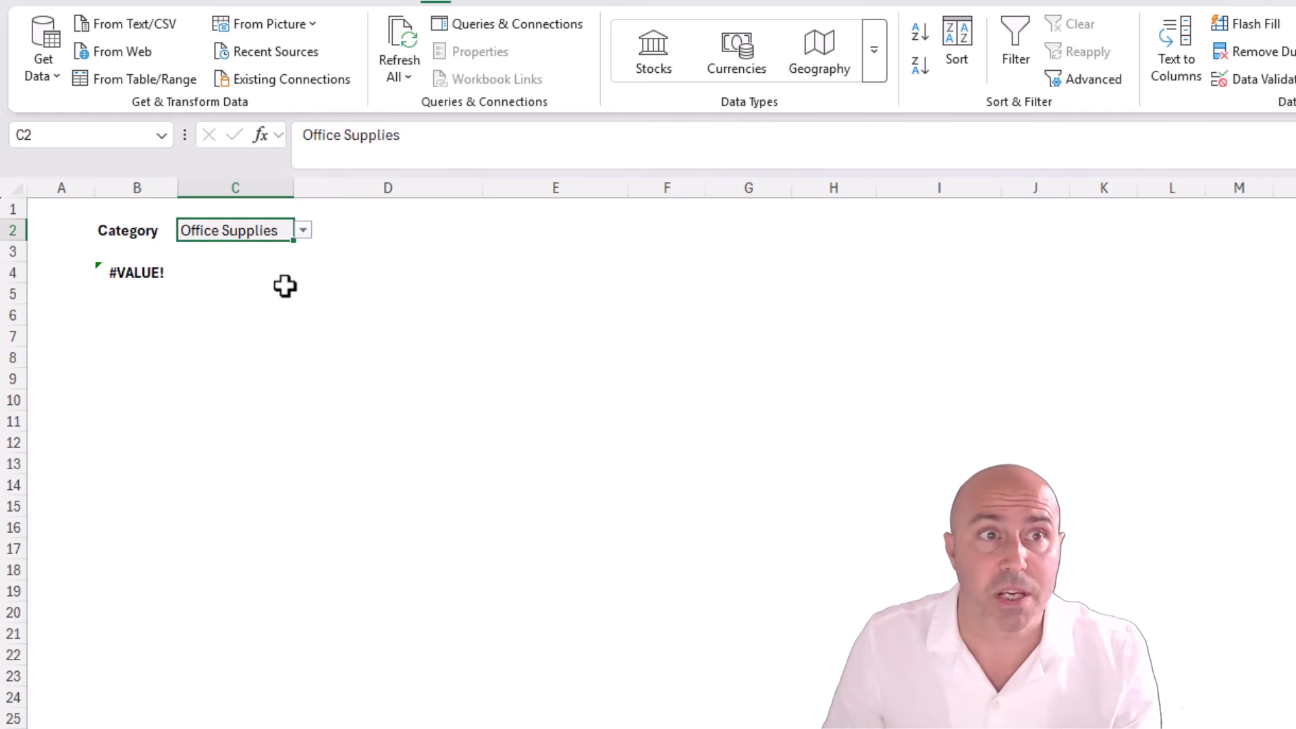
# Step: Wrap C2 in the B4 formula in SUBSTITUTE so that spaces are replaced with underscores, and enter the formula
pyautogui.click(166, 272)
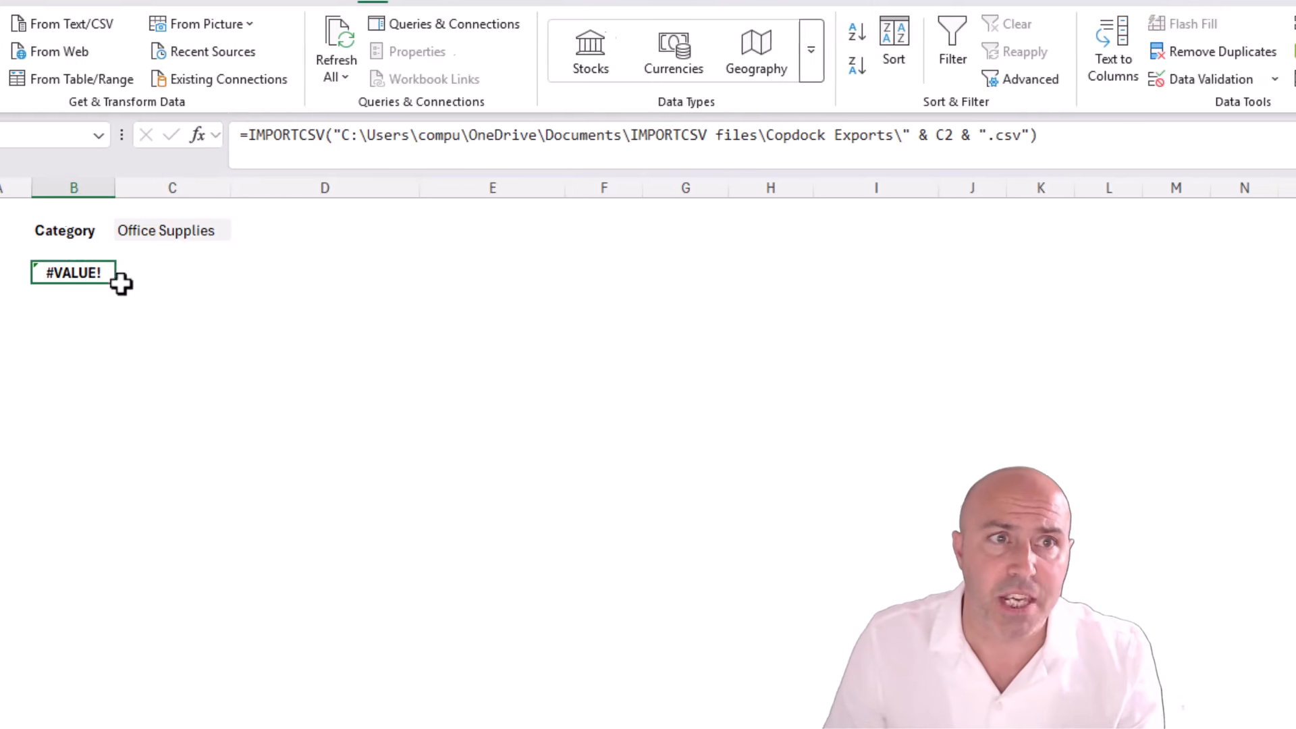
pyautogui.click(765, 148)
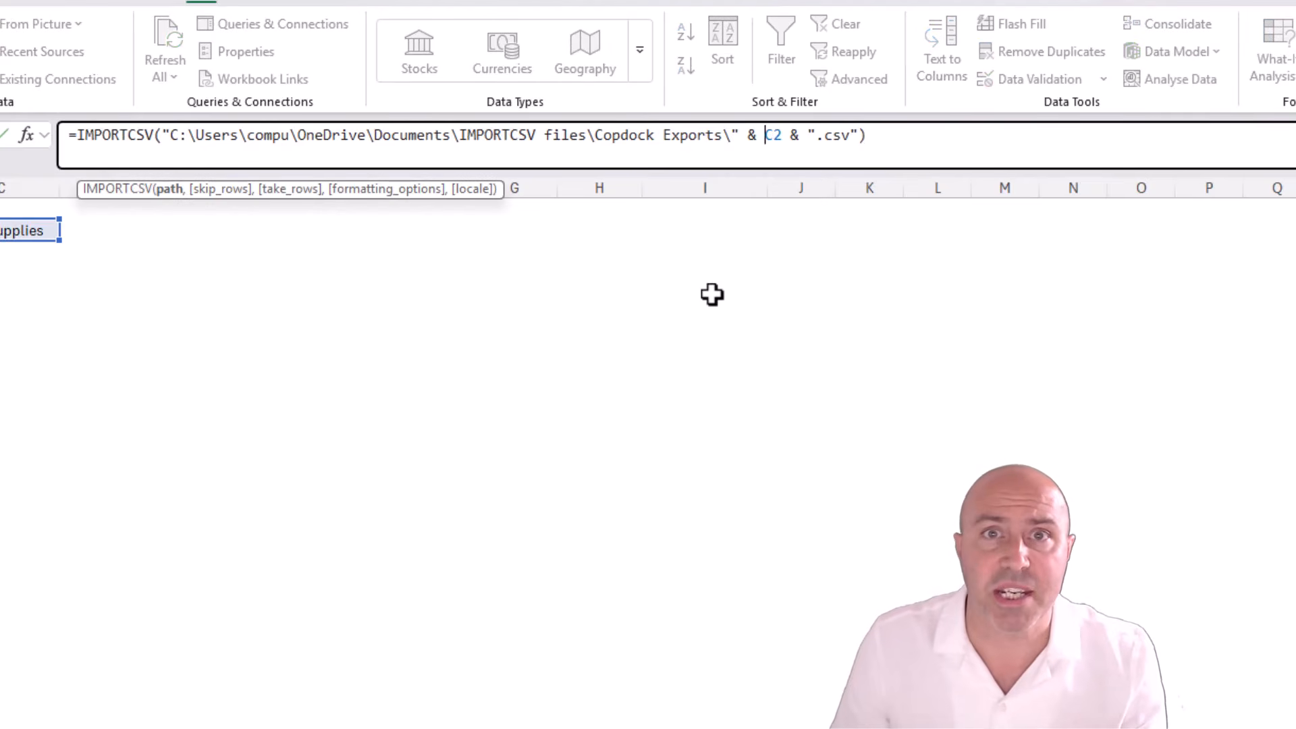
pyautogui.write('sub')
pyautogui.press('Tab')
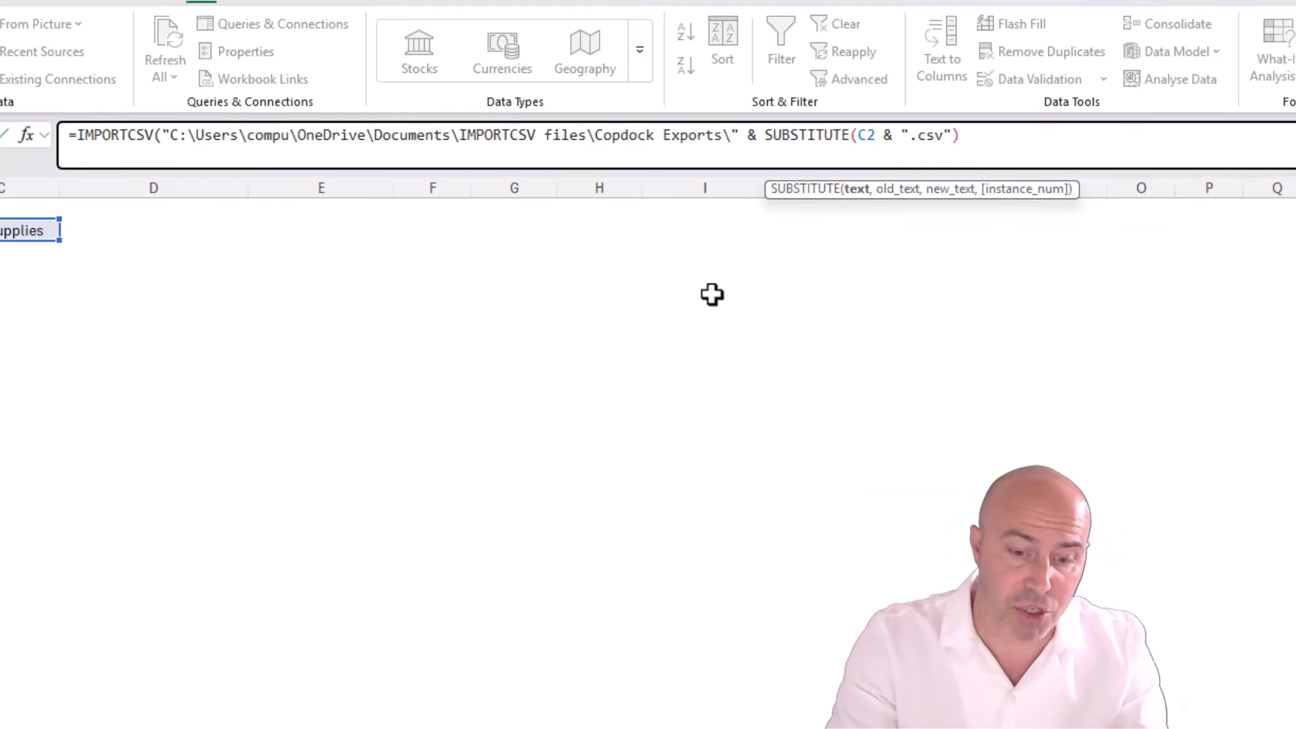
pyautogui.write(', "')
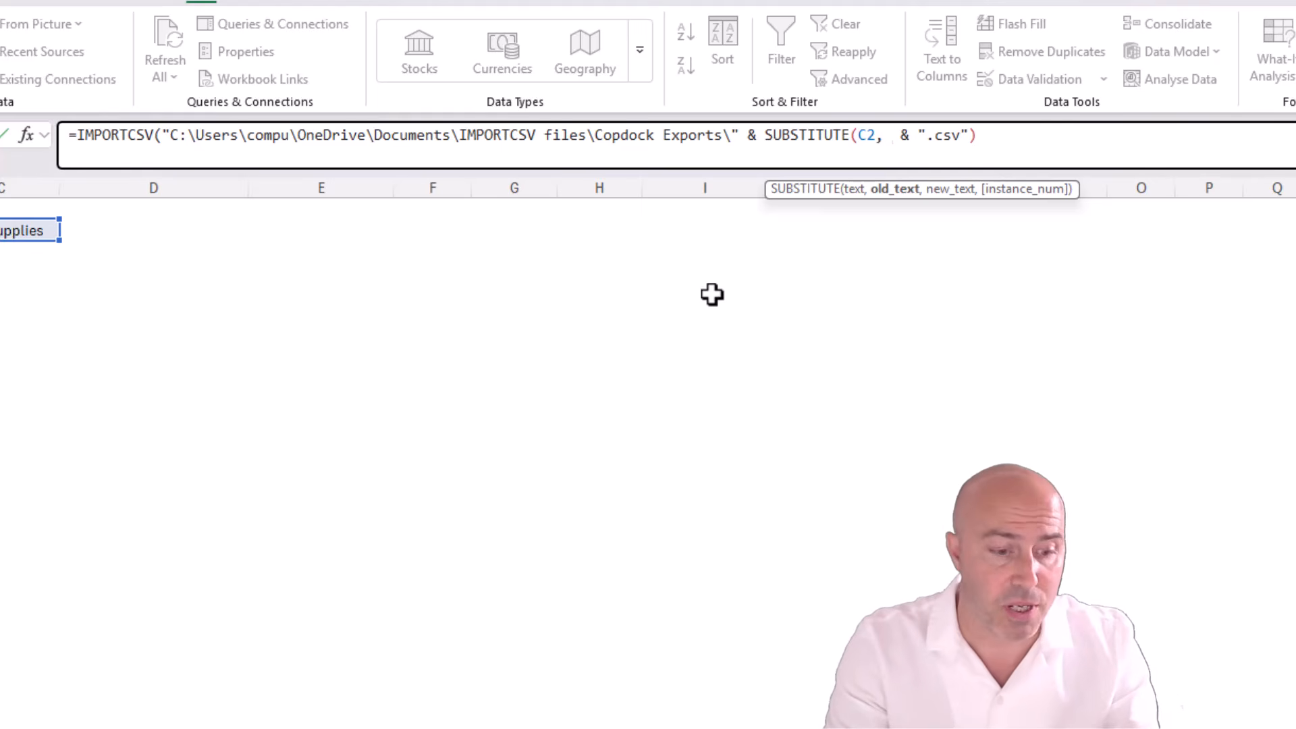
pyautogui.write(' "')
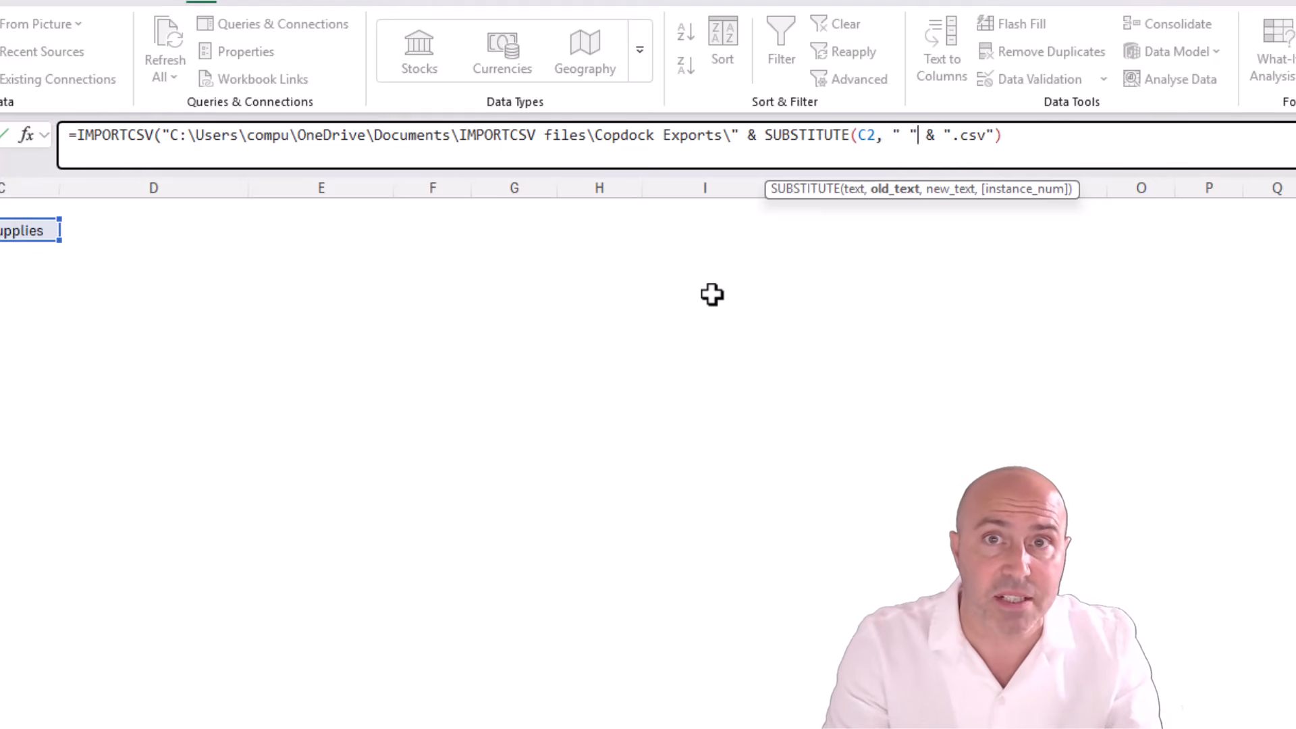
pyautogui.write(', "_"')
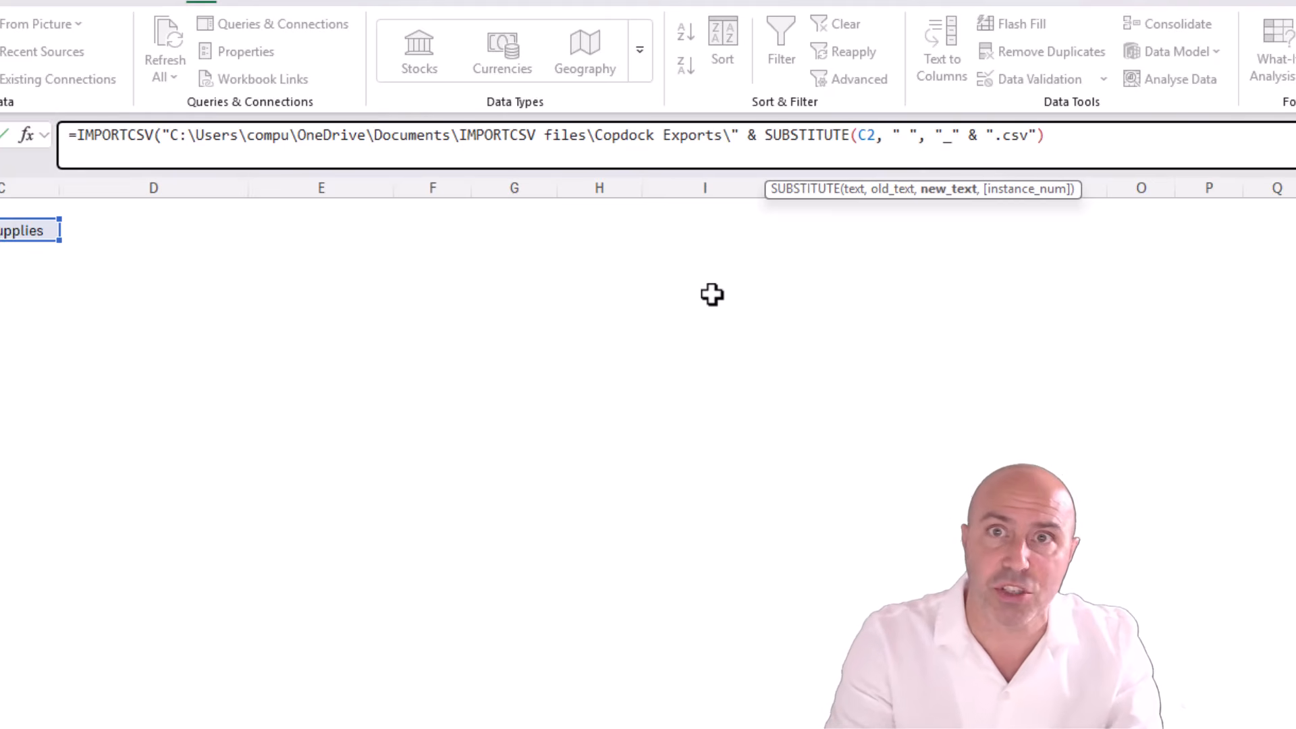
pyautogui.write(')')
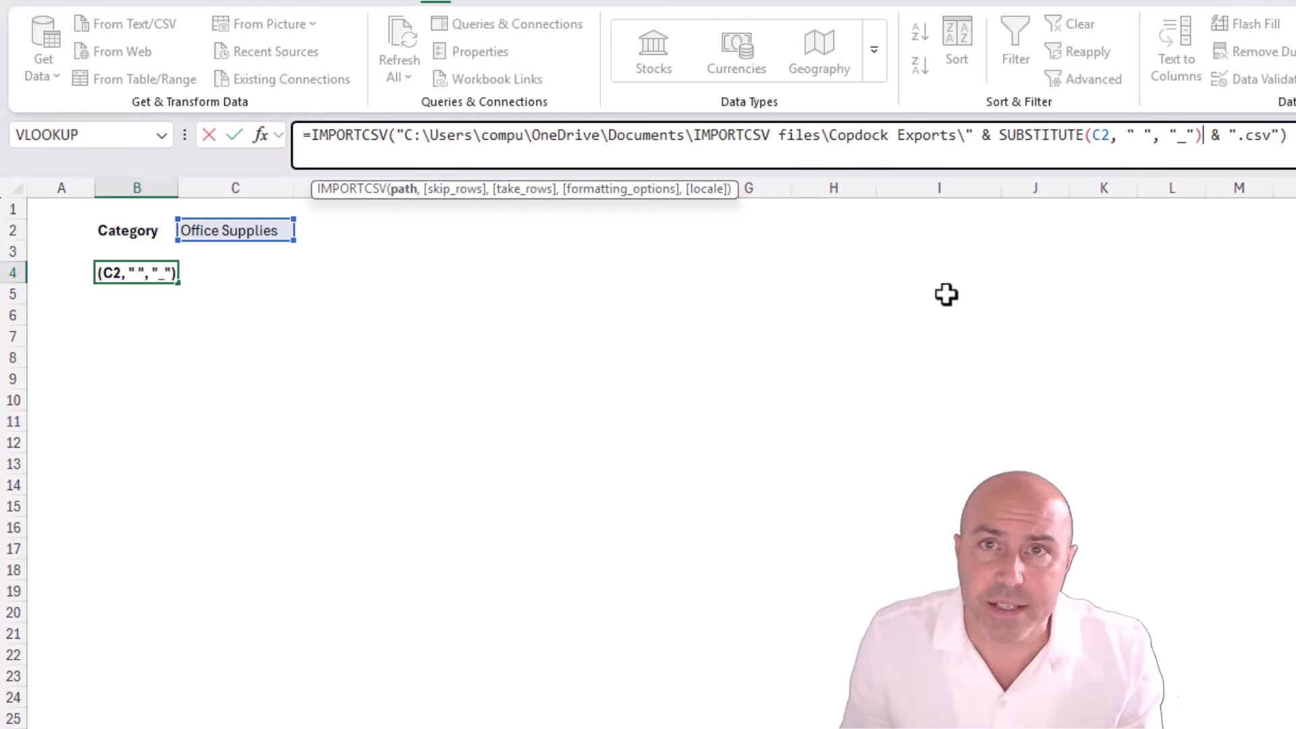
pyautogui.press('Return')
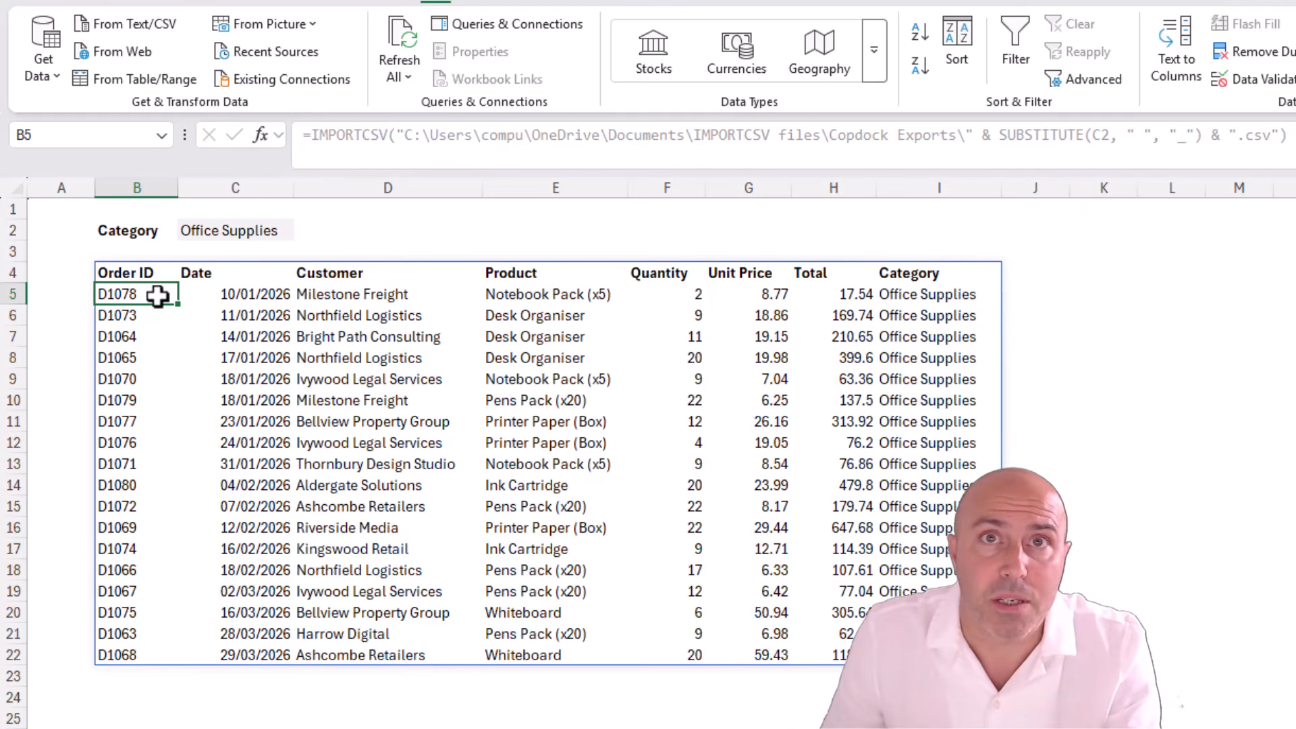
# Step: Wrap the B4 IMPORTCSV formula in DROP with the rows argument empty and columns set to -1 to remove the last column
pyautogui.click(160, 270)
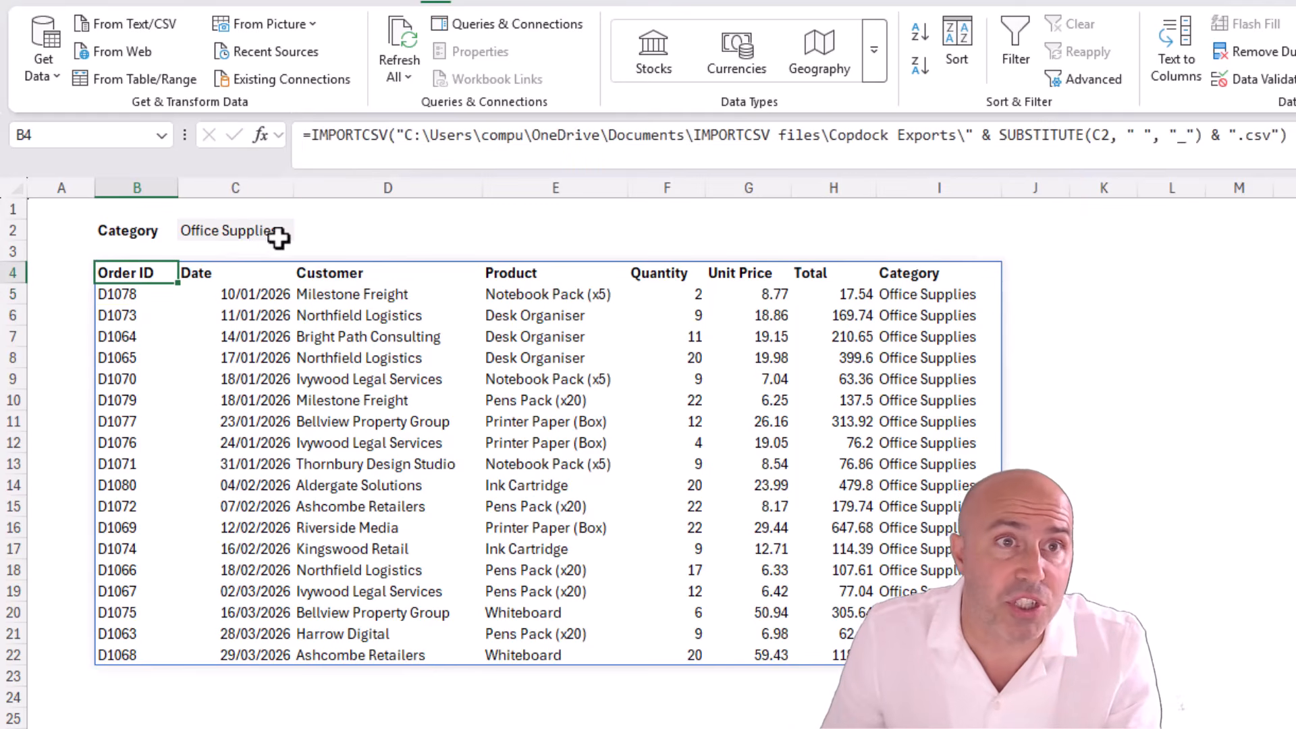
pyautogui.click(455, 135)
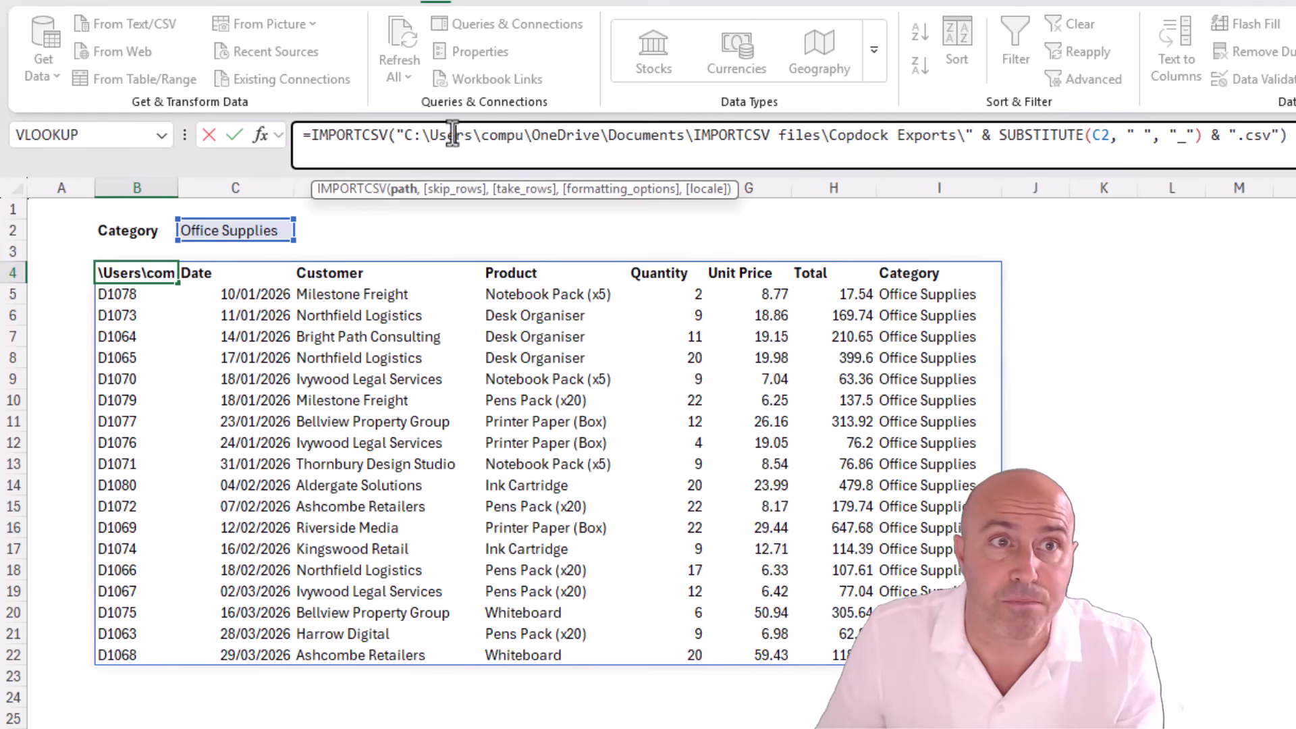
pyautogui.click(305, 136)
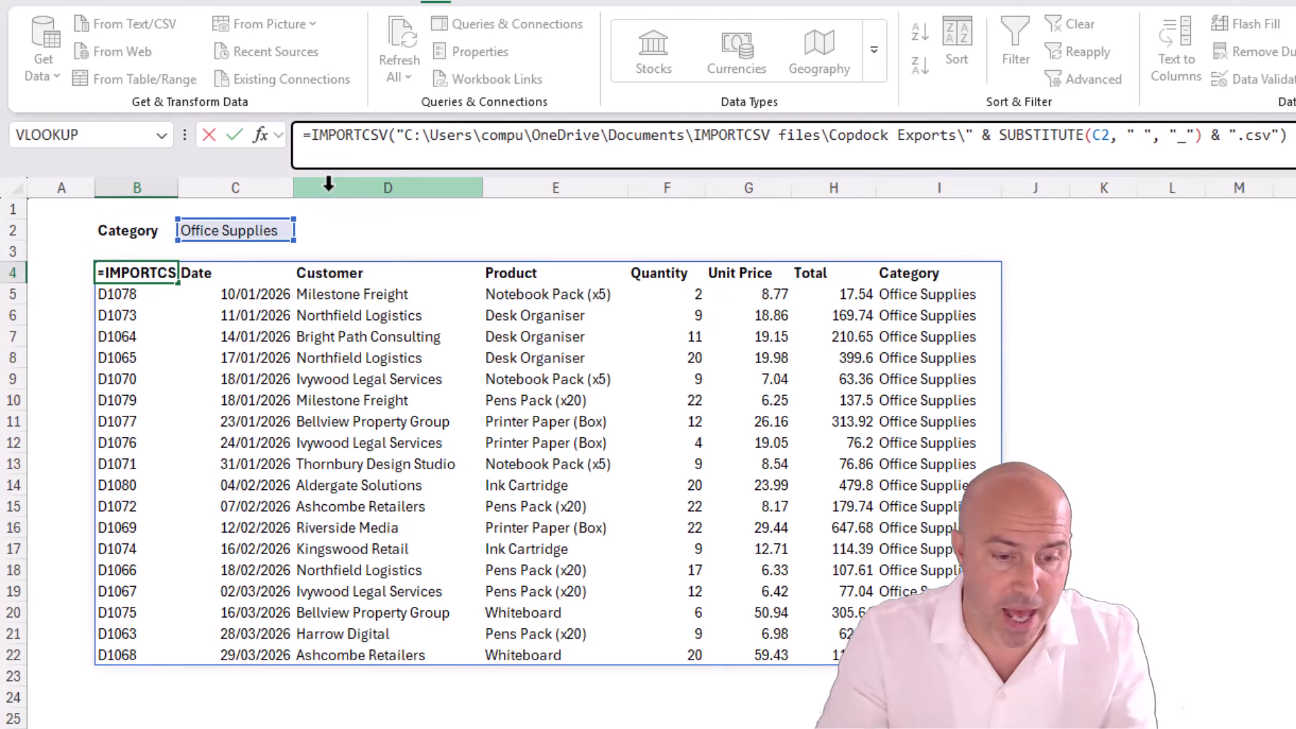
pyautogui.write('drop(')
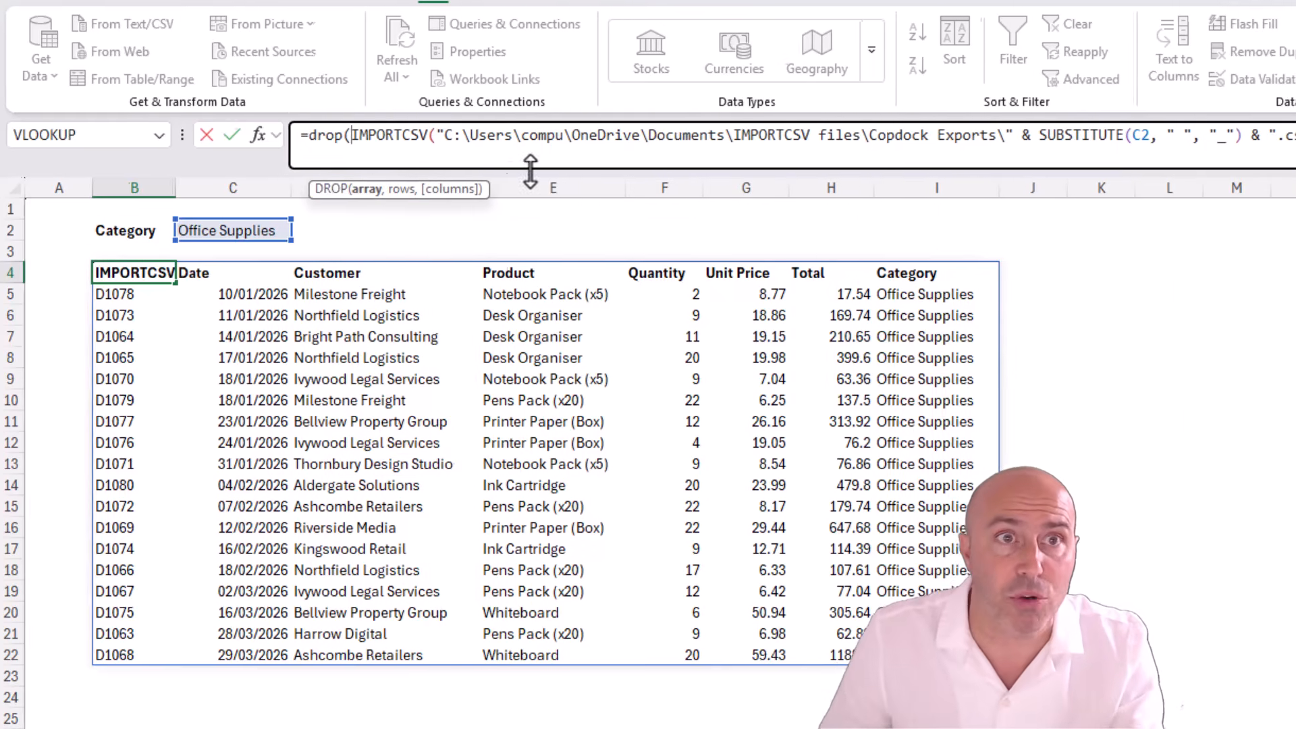
pyautogui.write(',')
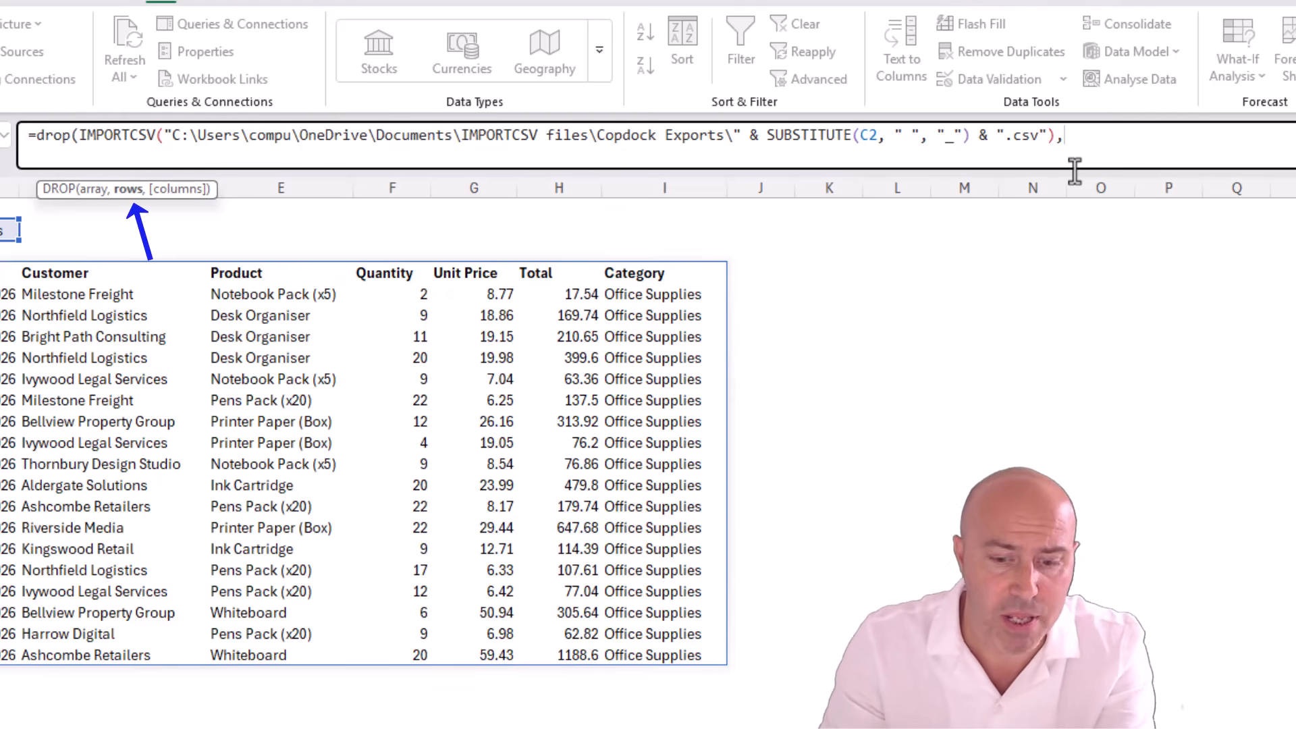
pyautogui.write(',')
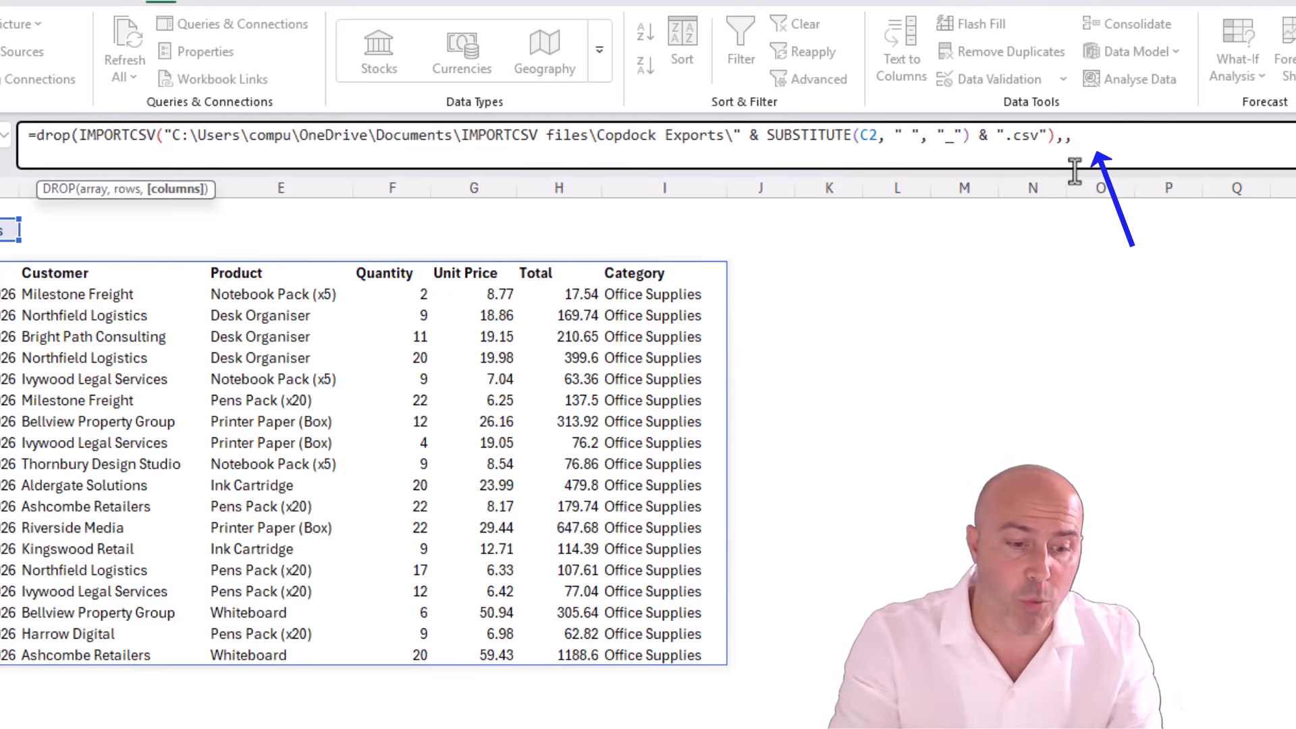
pyautogui.write(' -1')
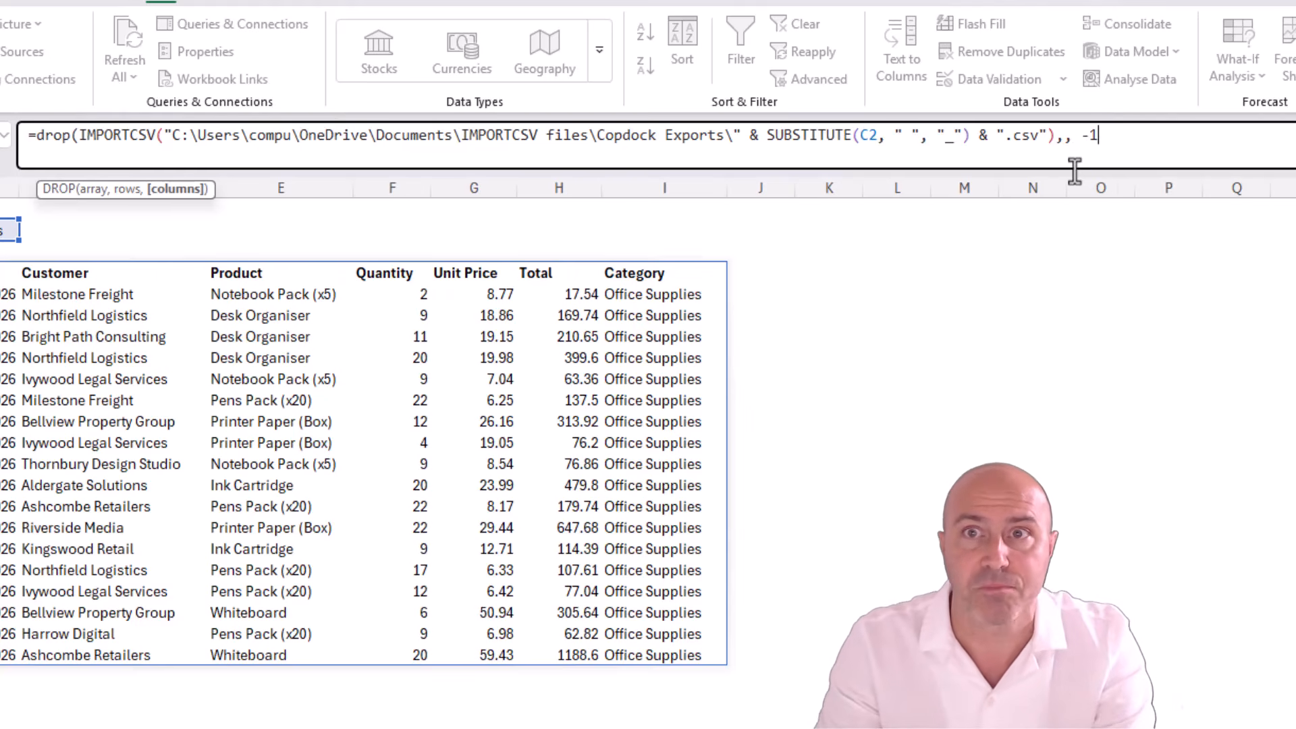
pyautogui.write(')')
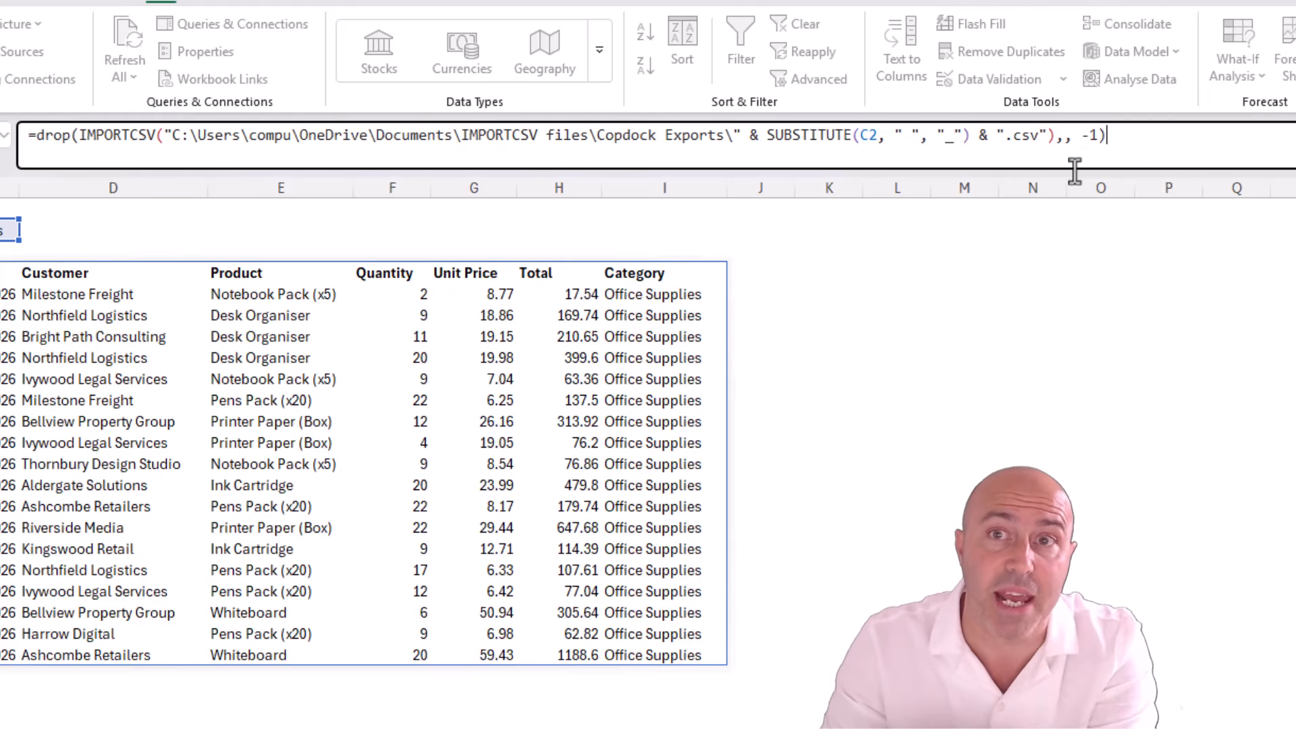
pyautogui.press('Return')
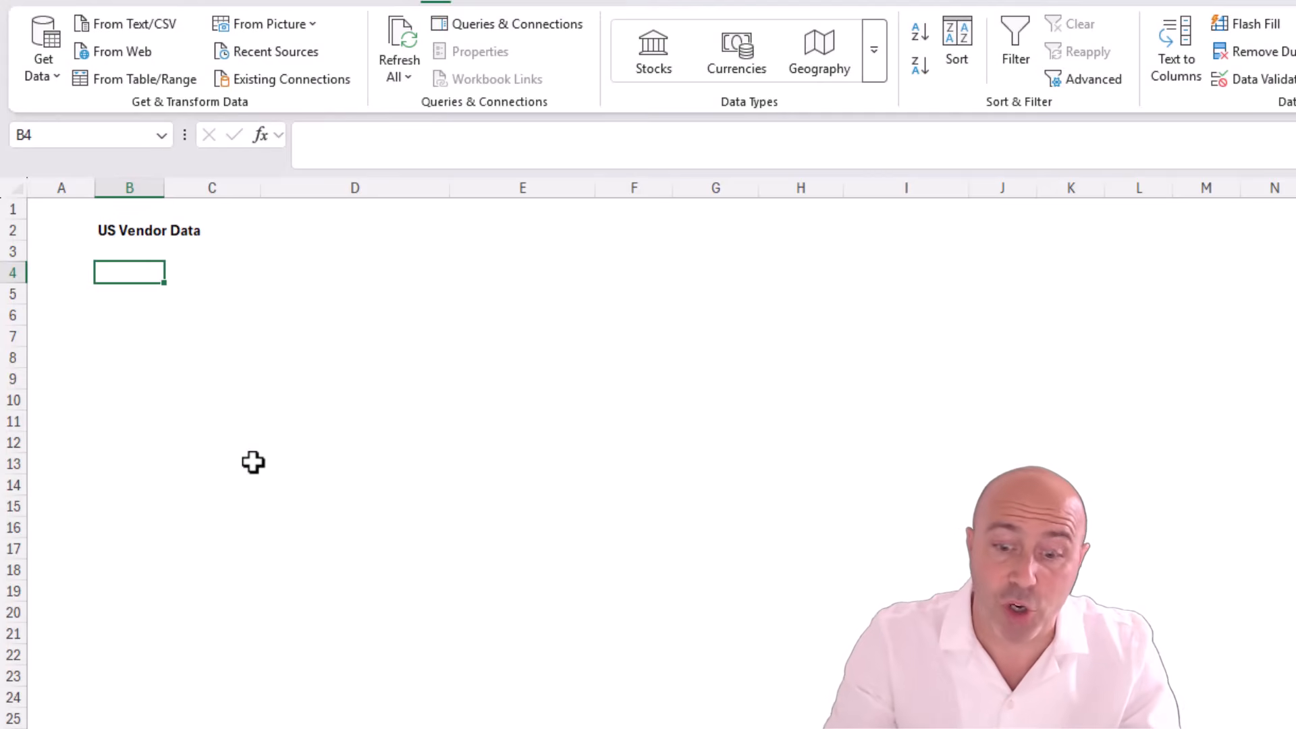
# Step: Import "C:\Users\compu\OneDrive\Documents\IMPORTCSV files\us_vendor_invoices.csv" into B4 with IMPORTCSV, pasting the path without active content
pyautogui.write('=impo')
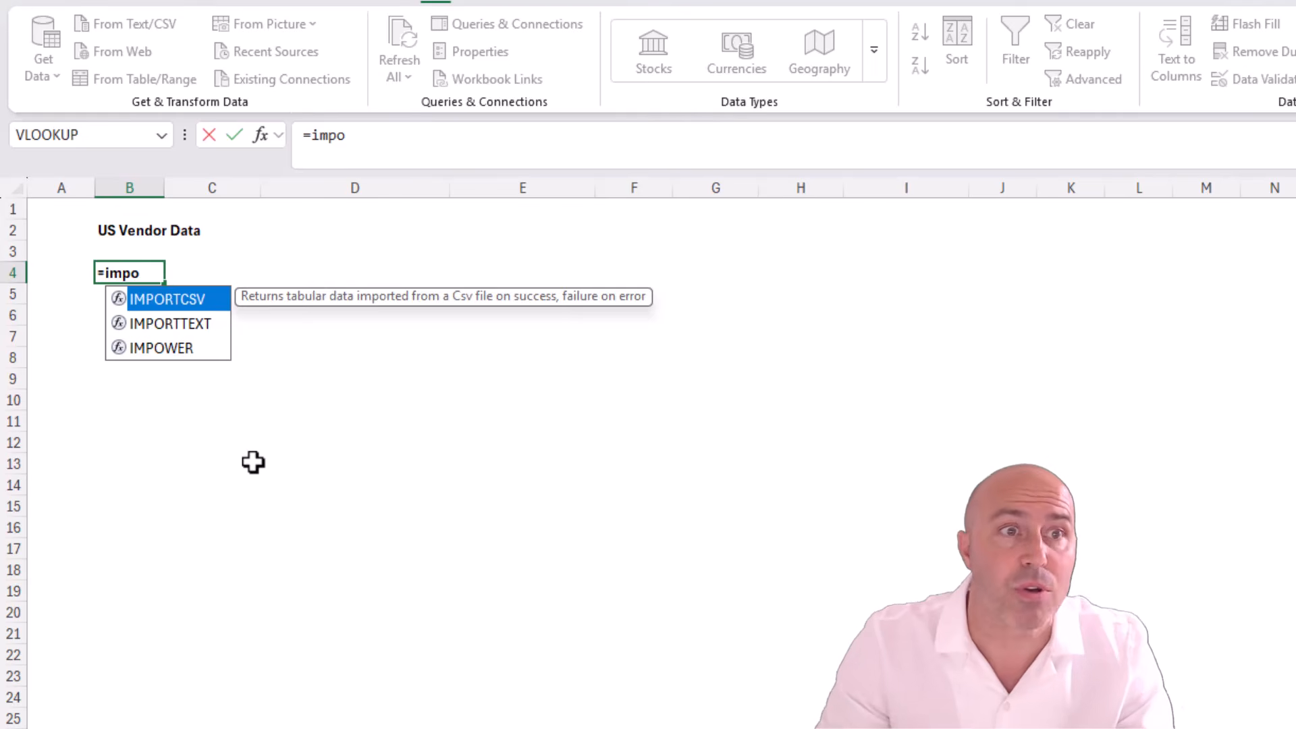
pyautogui.press('Tab')
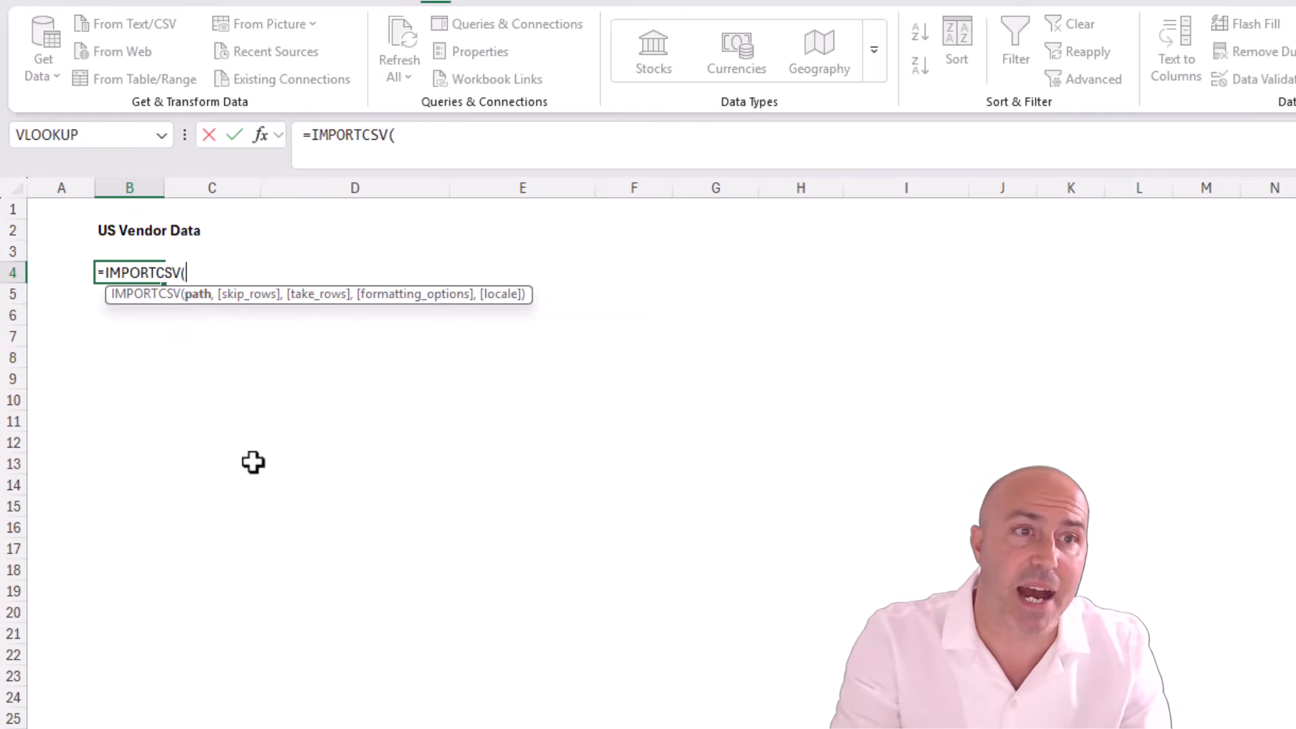
pyautogui.write('"C:\\Users\\compu\\OneDrive\\Documents\\IMPORTCSV files\\us_vendor_invoices.csv"')
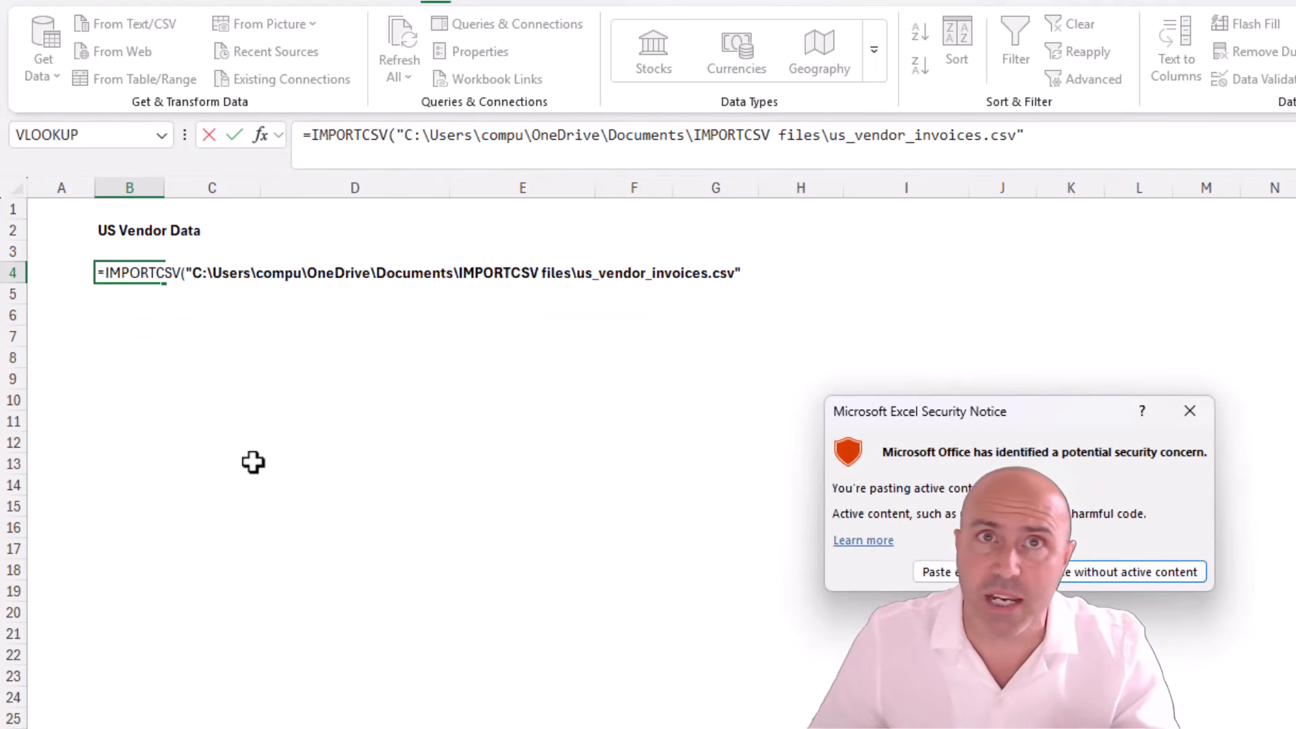
pyautogui.click(1149, 573)
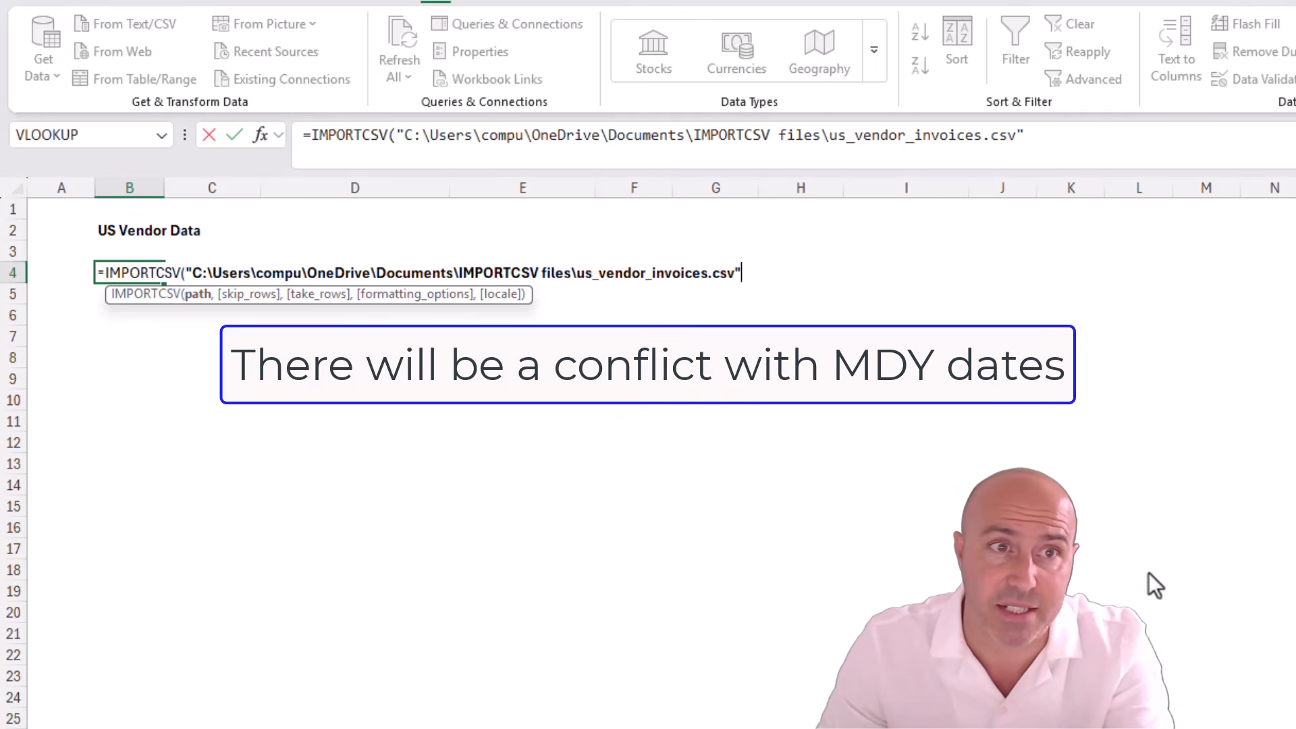
pyautogui.write(')')
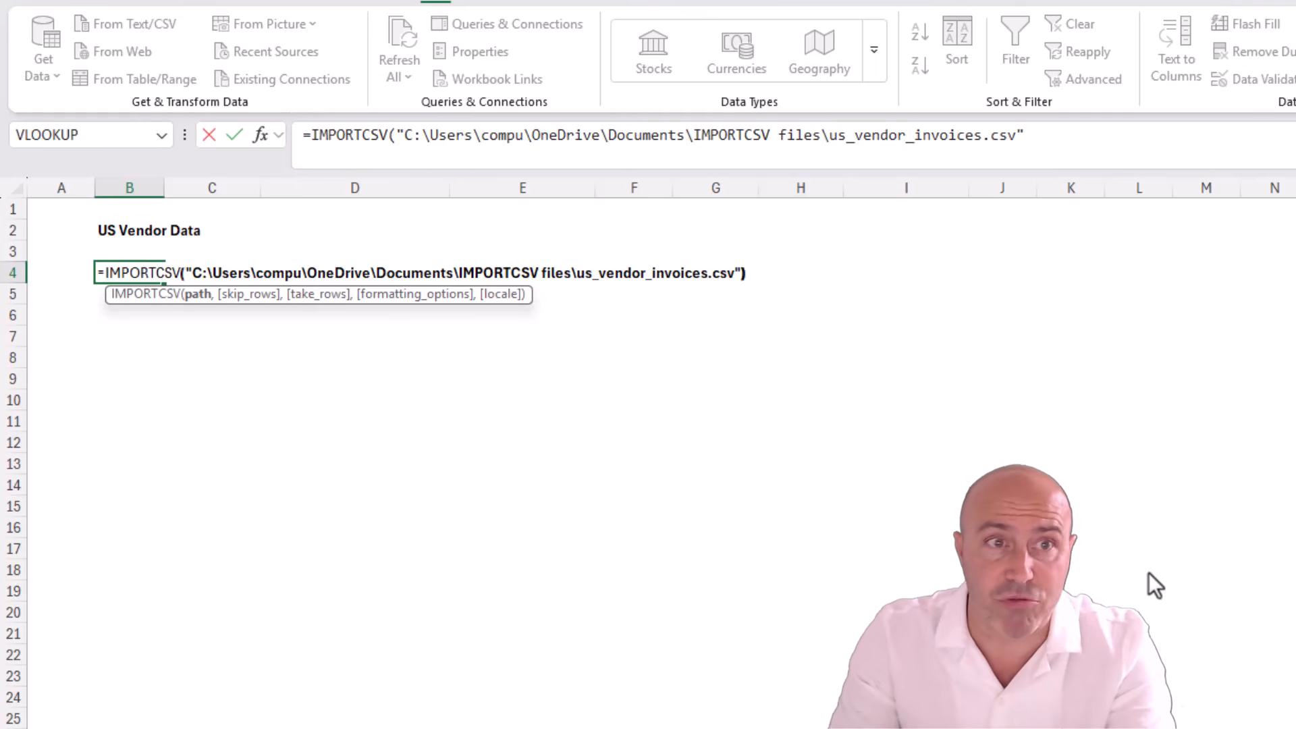
pyautogui.press('Return')
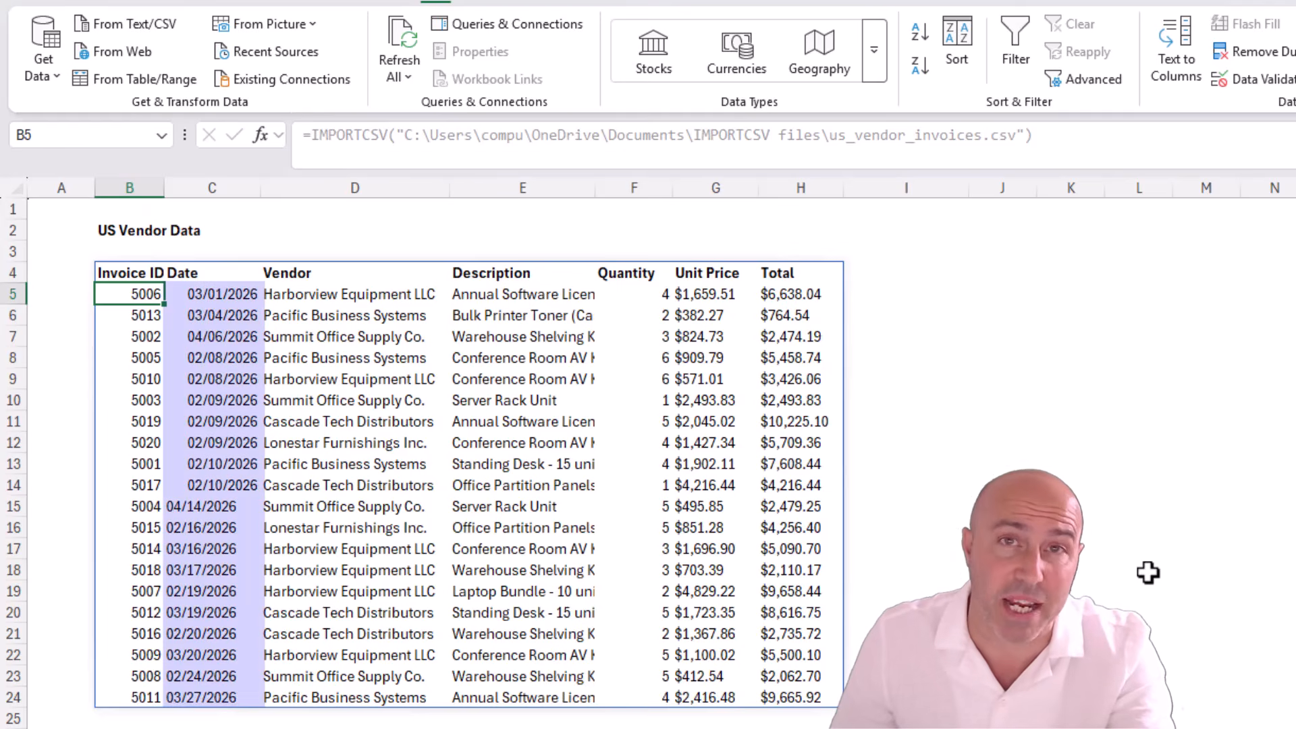
# Step: Add the locale "en-US" to the B4 IMPORTCSV formula, leaving the skip rows, take rows and formatting options arguments empty, and enter it
pyautogui.click(136, 274)
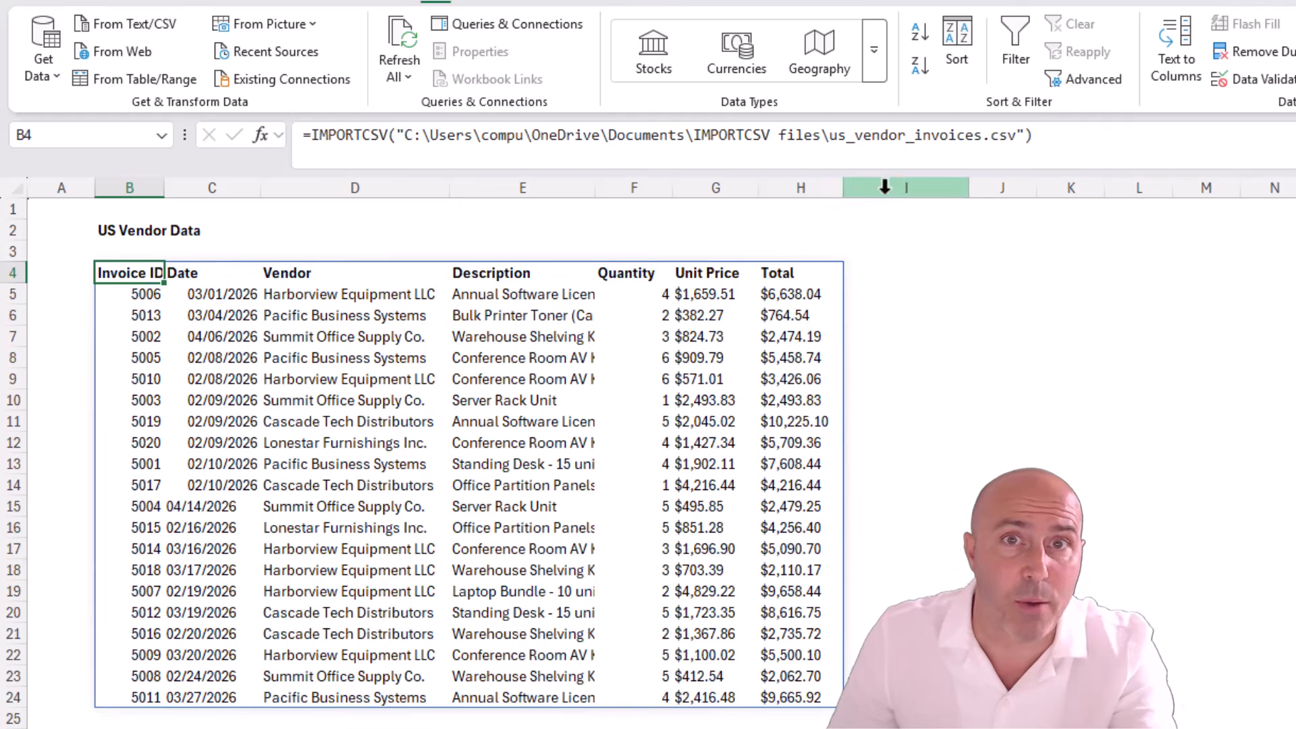
pyautogui.click(1023, 135)
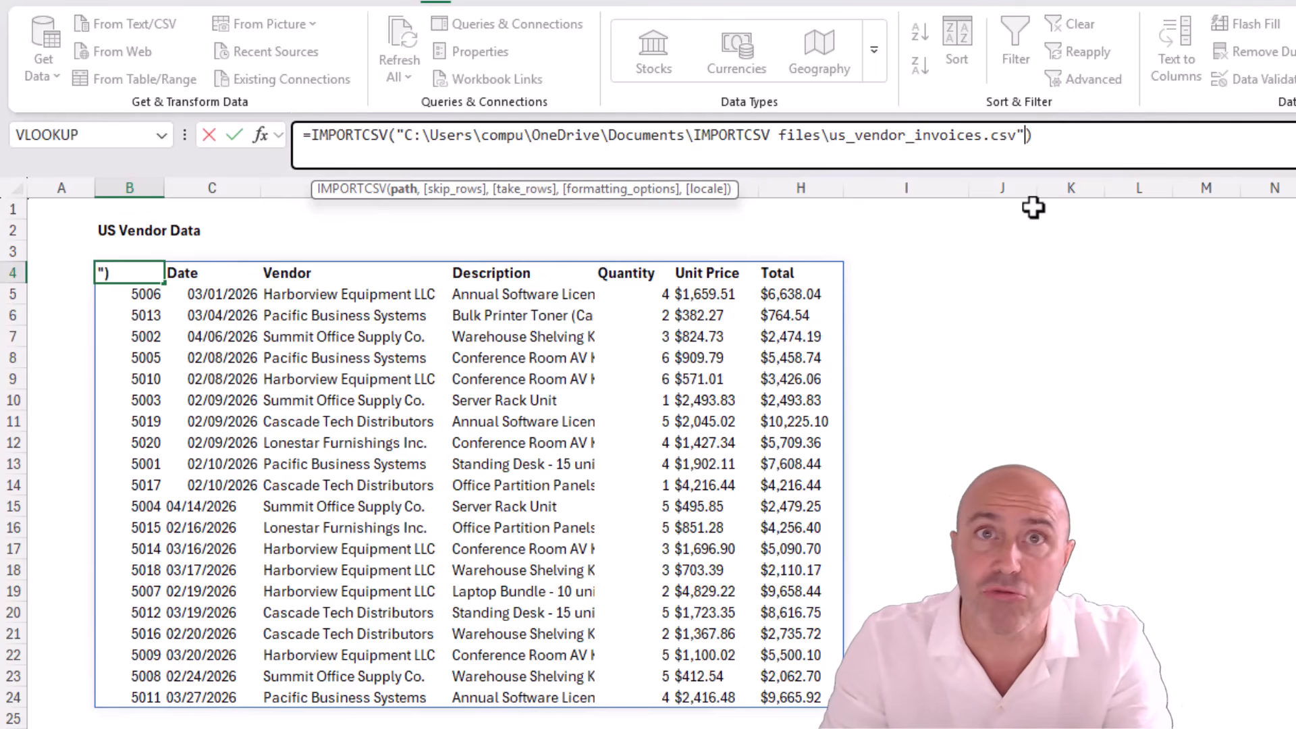
pyautogui.write(',,,')
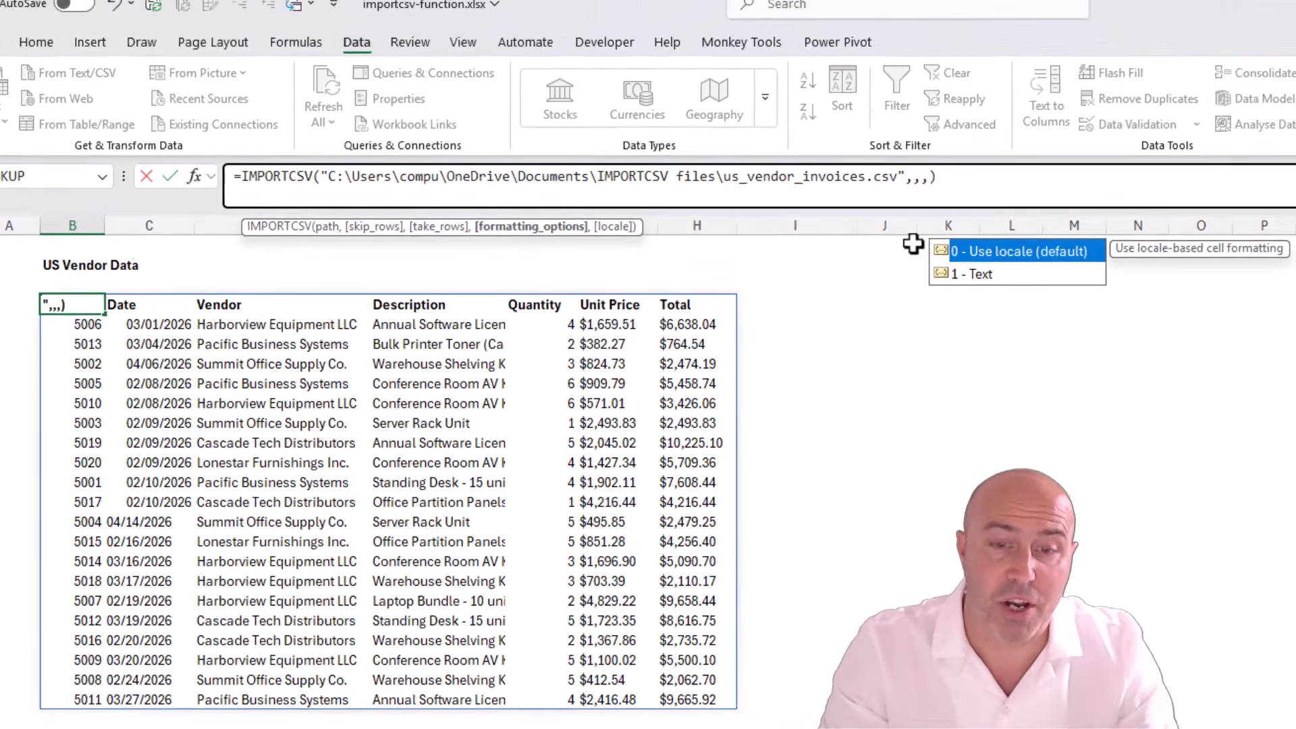
pyautogui.write(',')
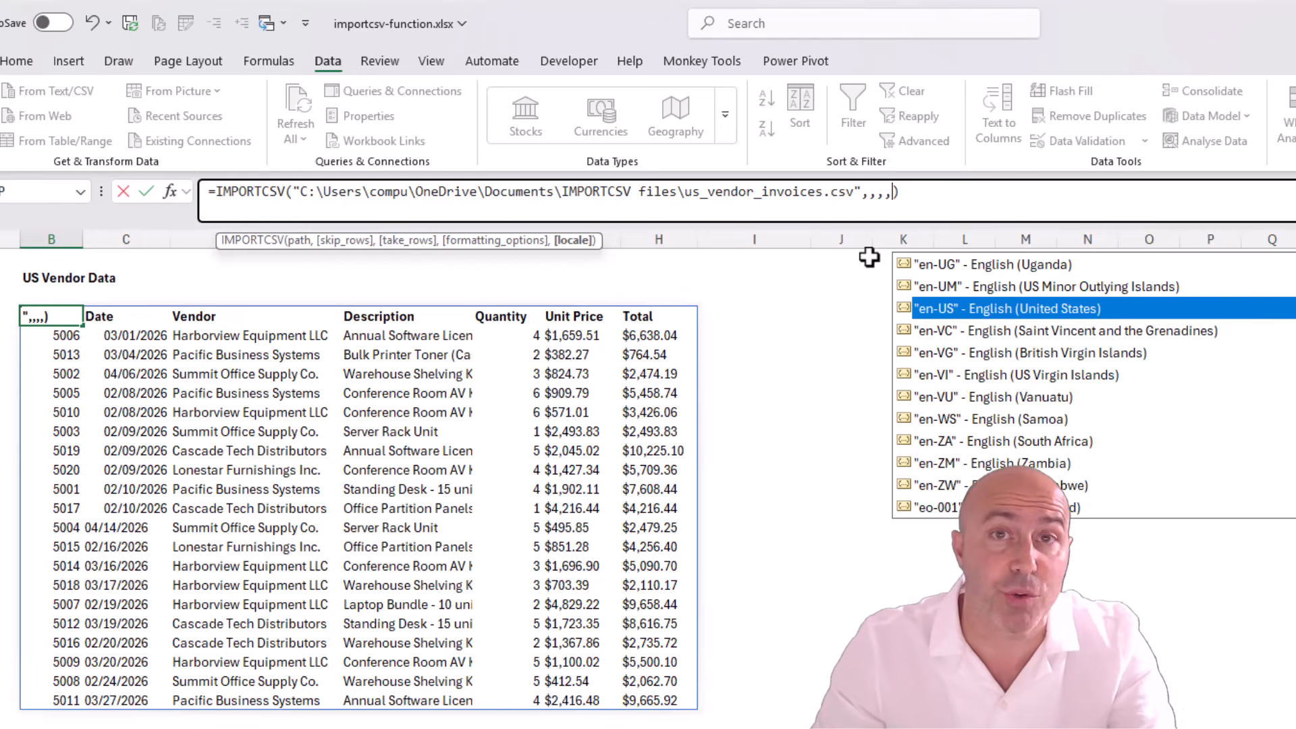
pyautogui.press('Tab')
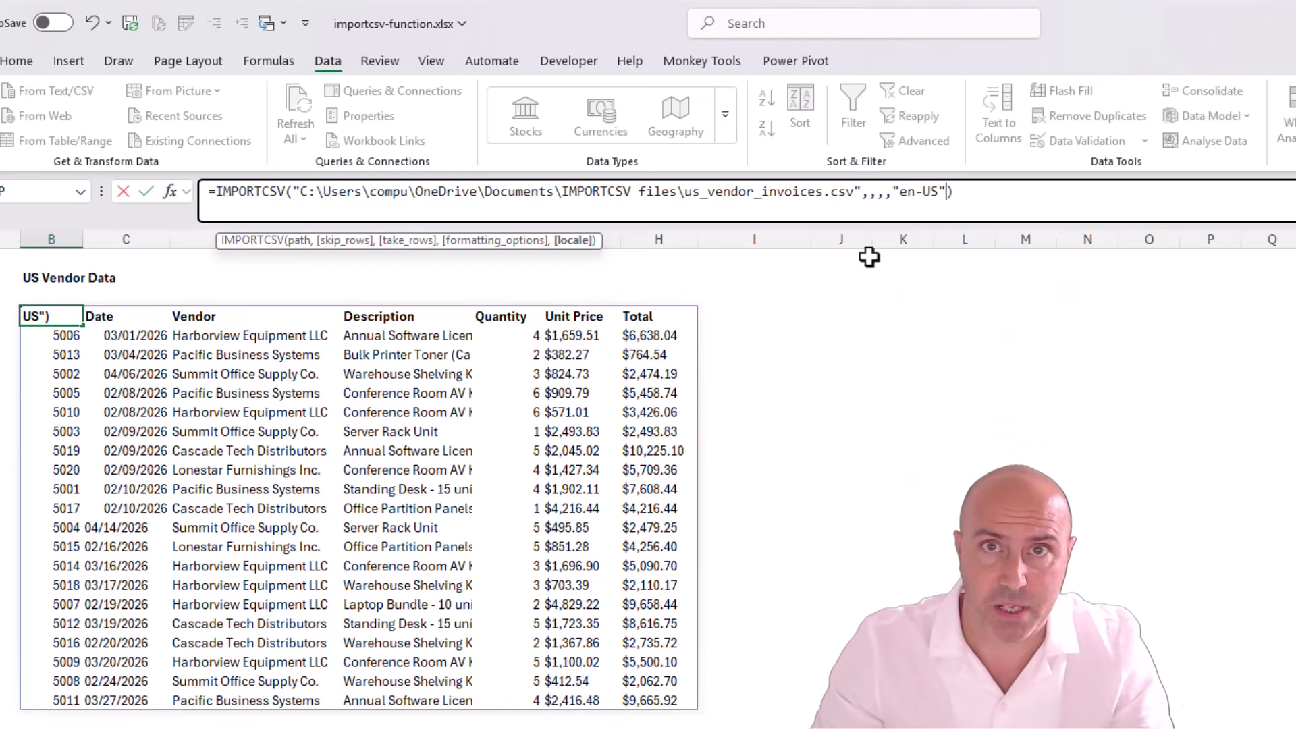
pyautogui.press('Return')
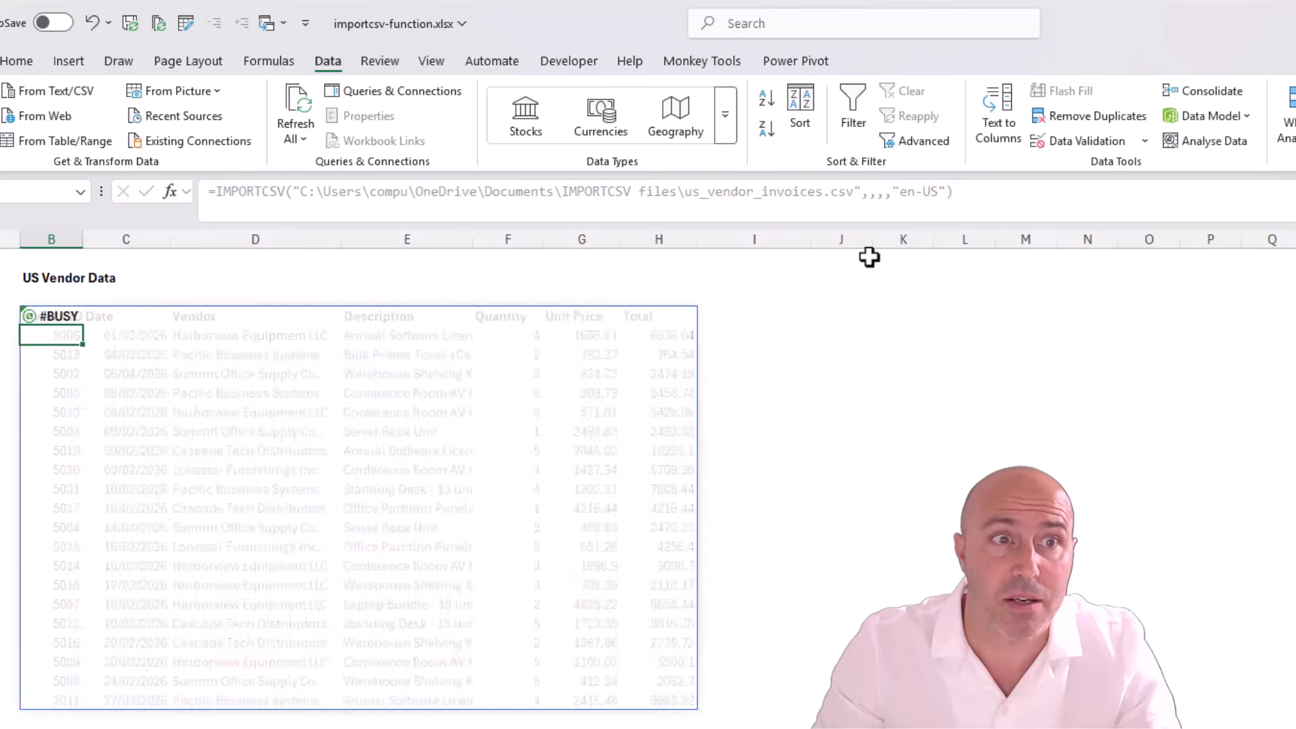